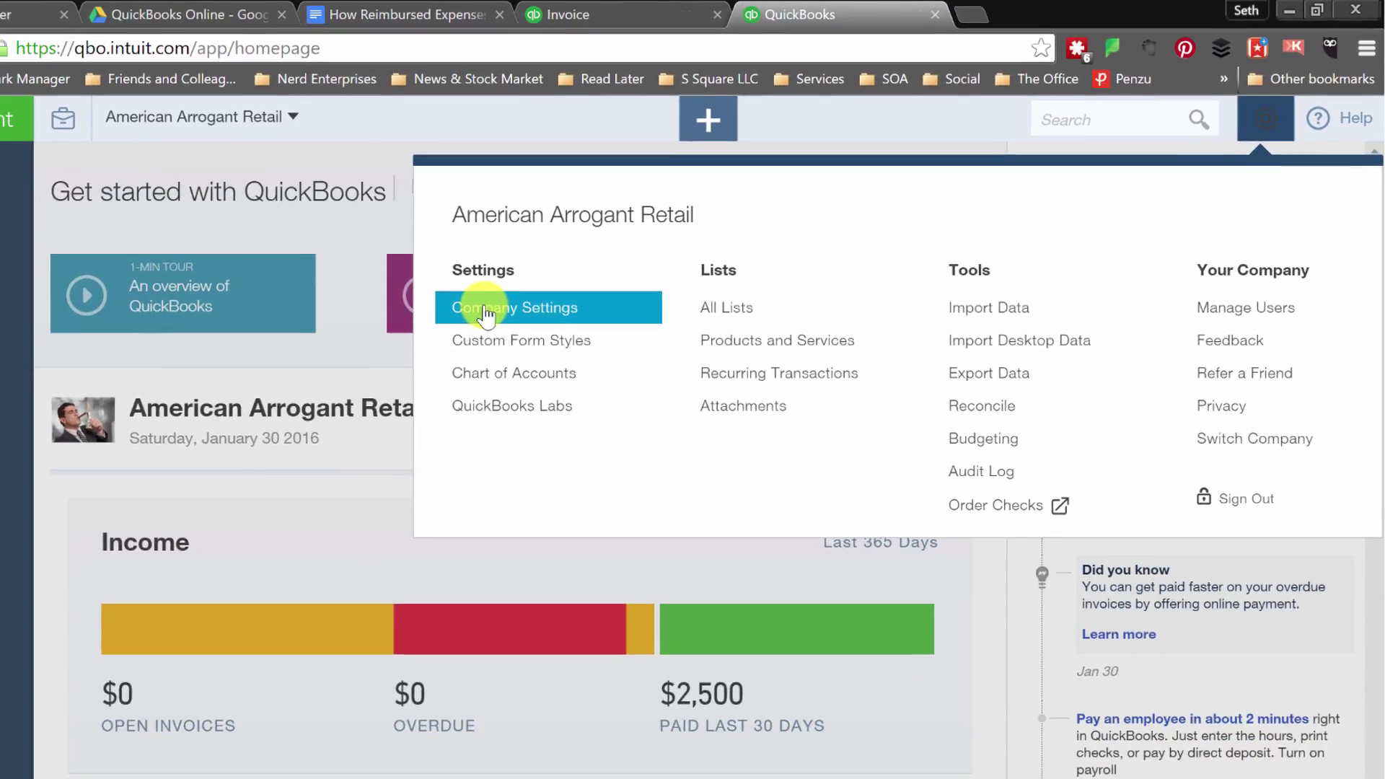
# - Turn on markup for billable expenses at the default 25% rate in the expense settings and save
pyautogui.click(319, 370)
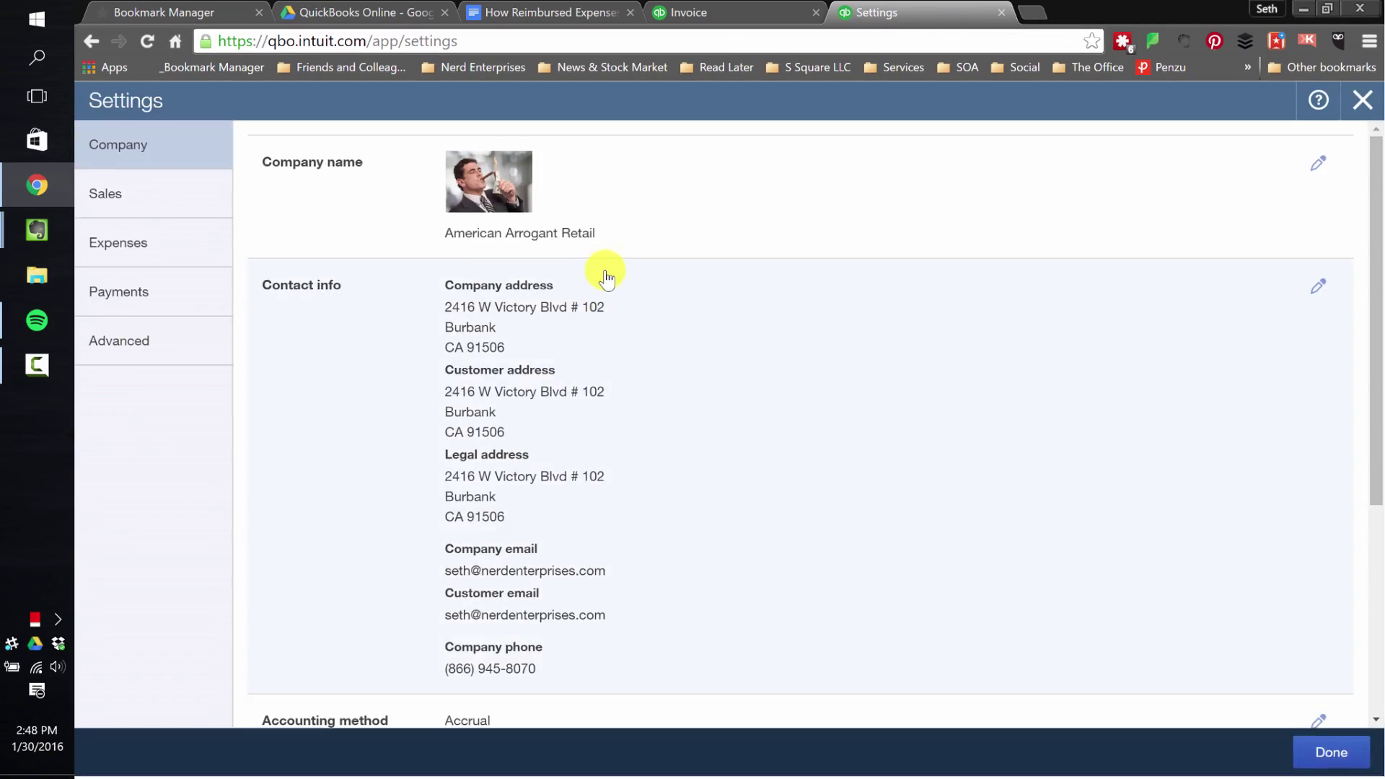
pyautogui.click(109, 241)
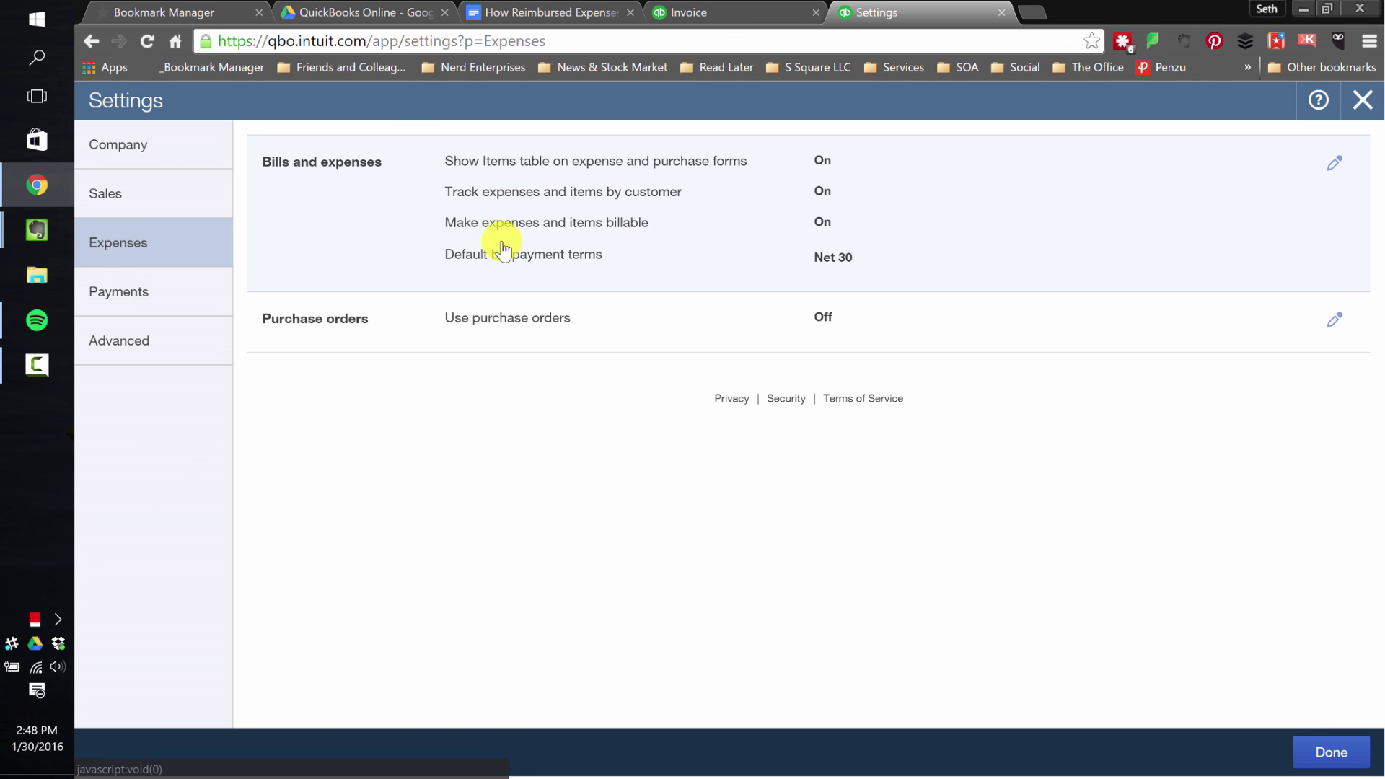
pyautogui.click(542, 202)
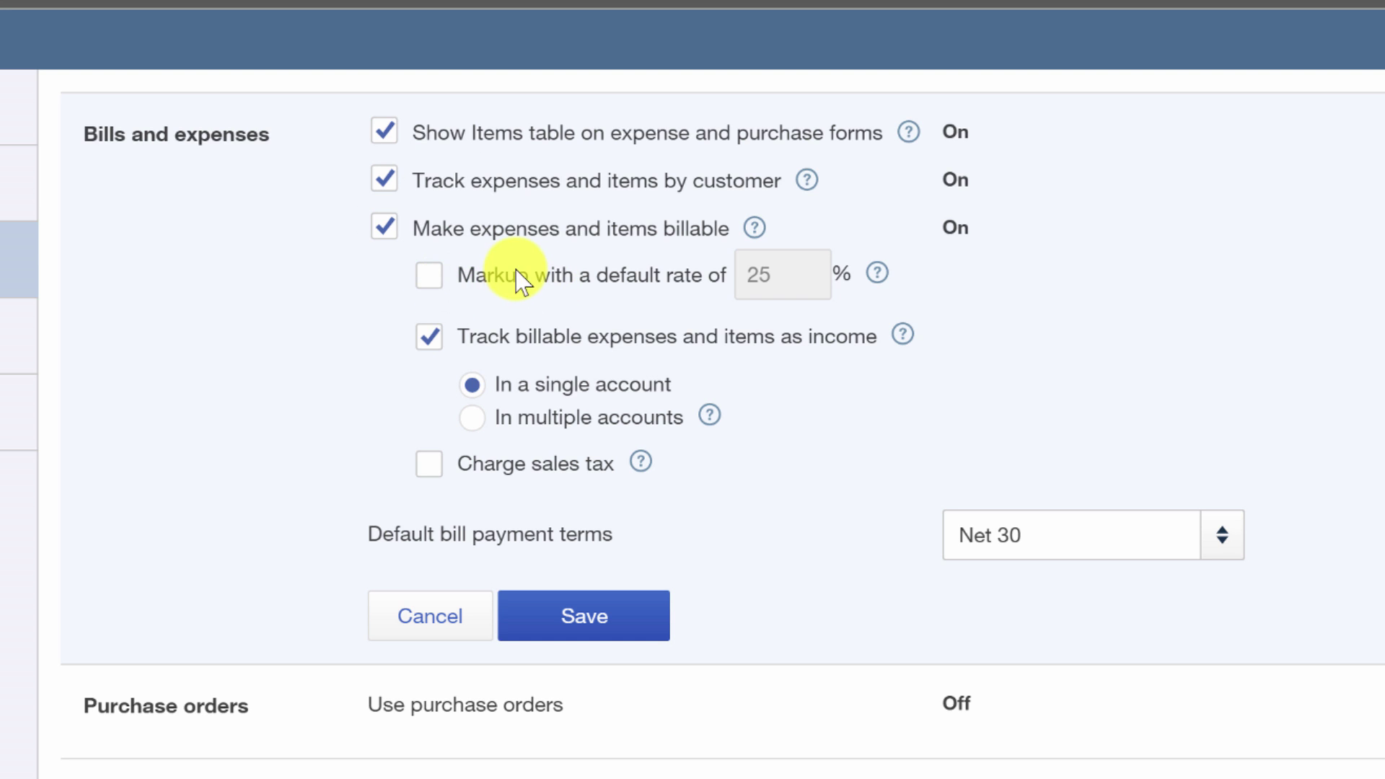
pyautogui.click(437, 281)
pyautogui.click(635, 619)
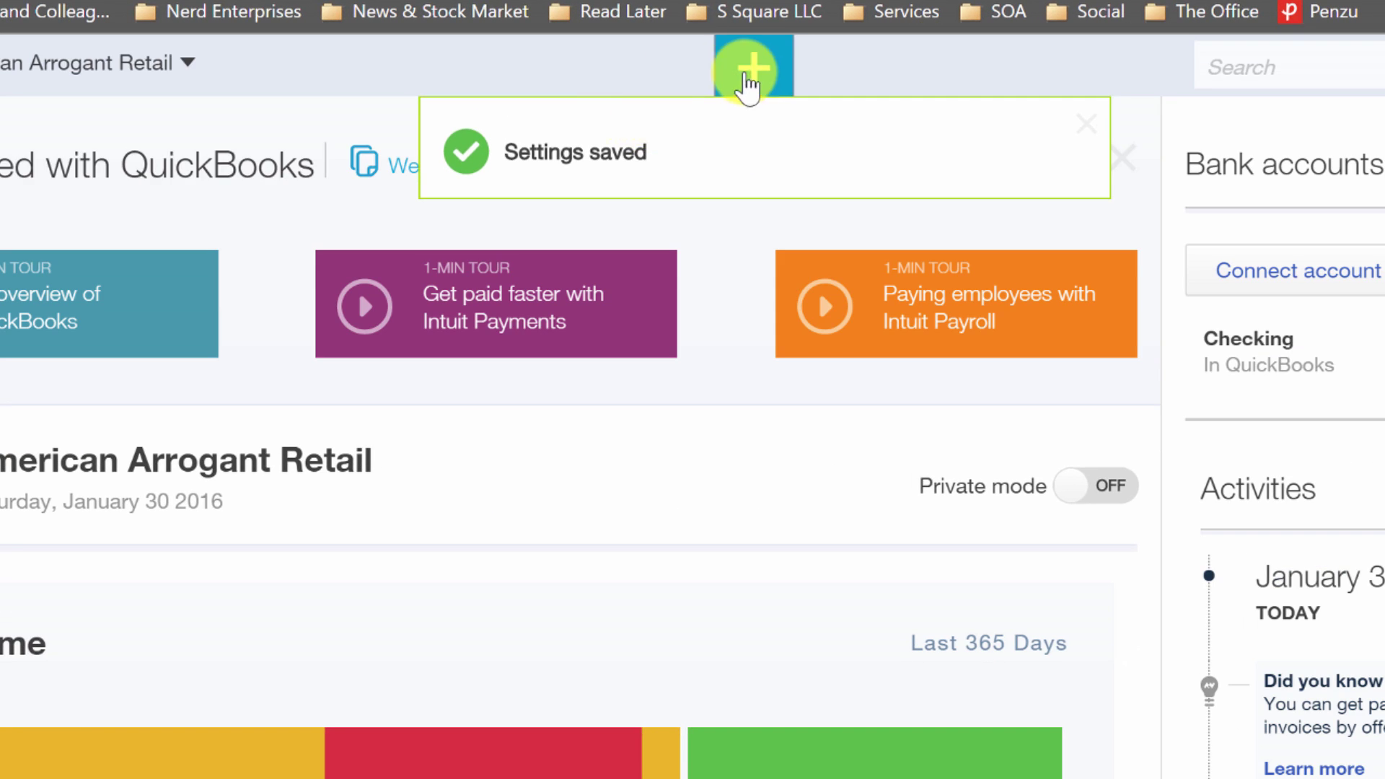
# - Start a new expense from payee iVendor with a $350.00 Office Supplies line
pyautogui.click(747, 78)
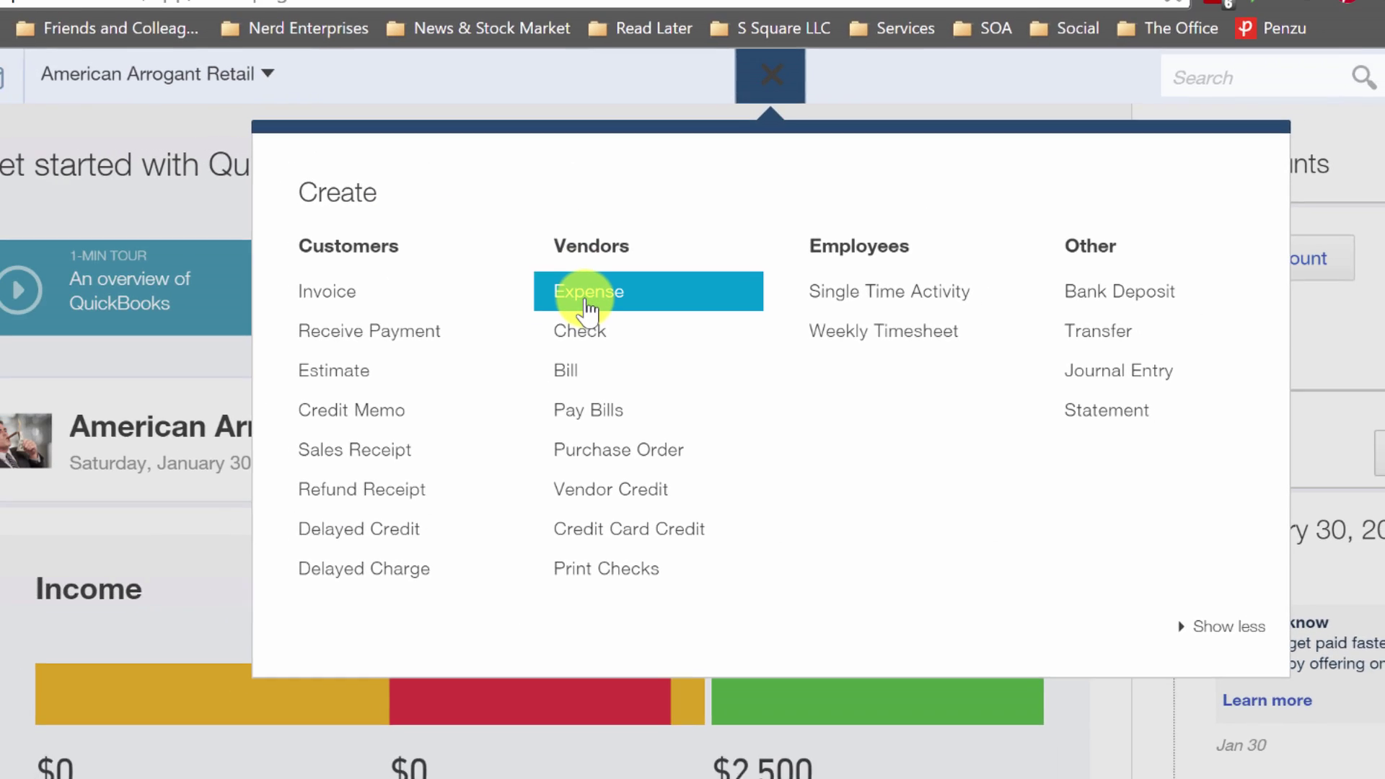
pyautogui.click(547, 318)
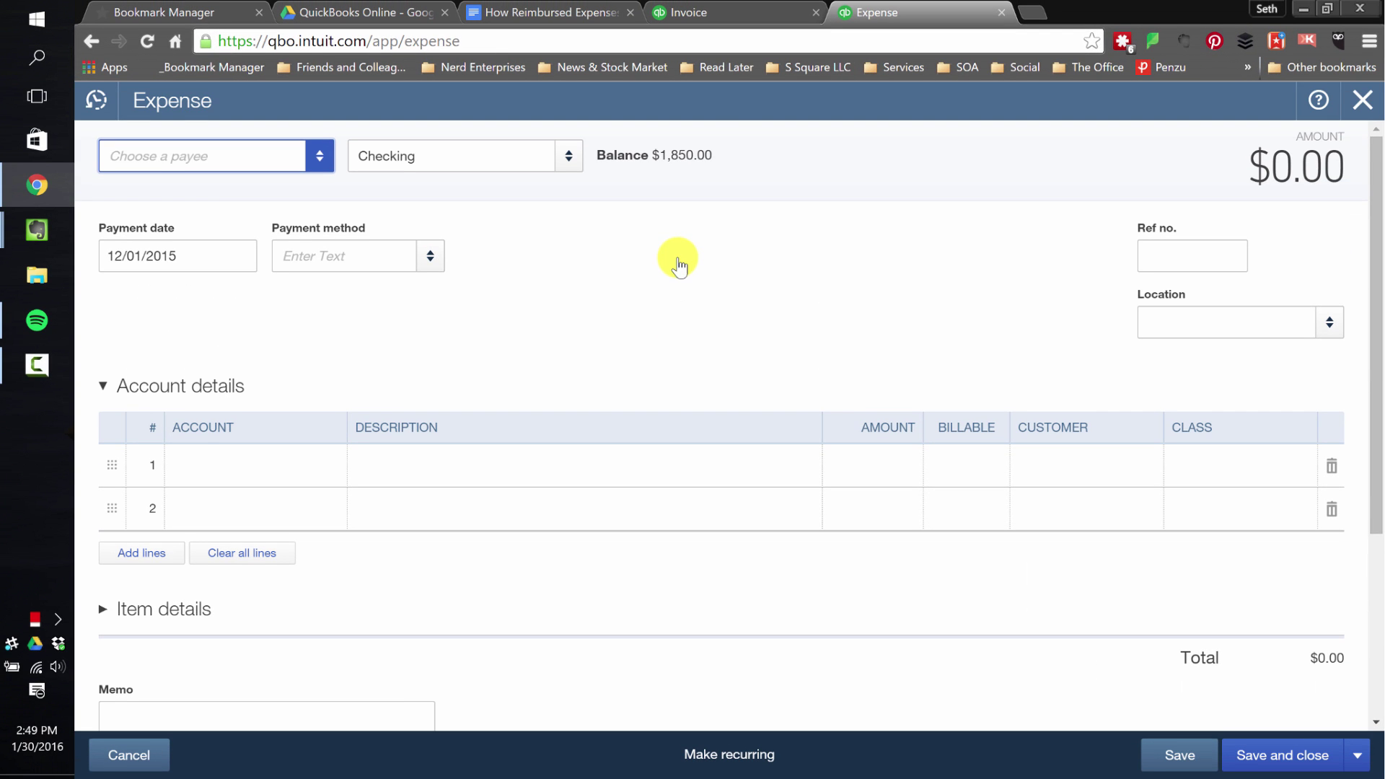
pyautogui.write('iVendor')
pyautogui.press('Tab')
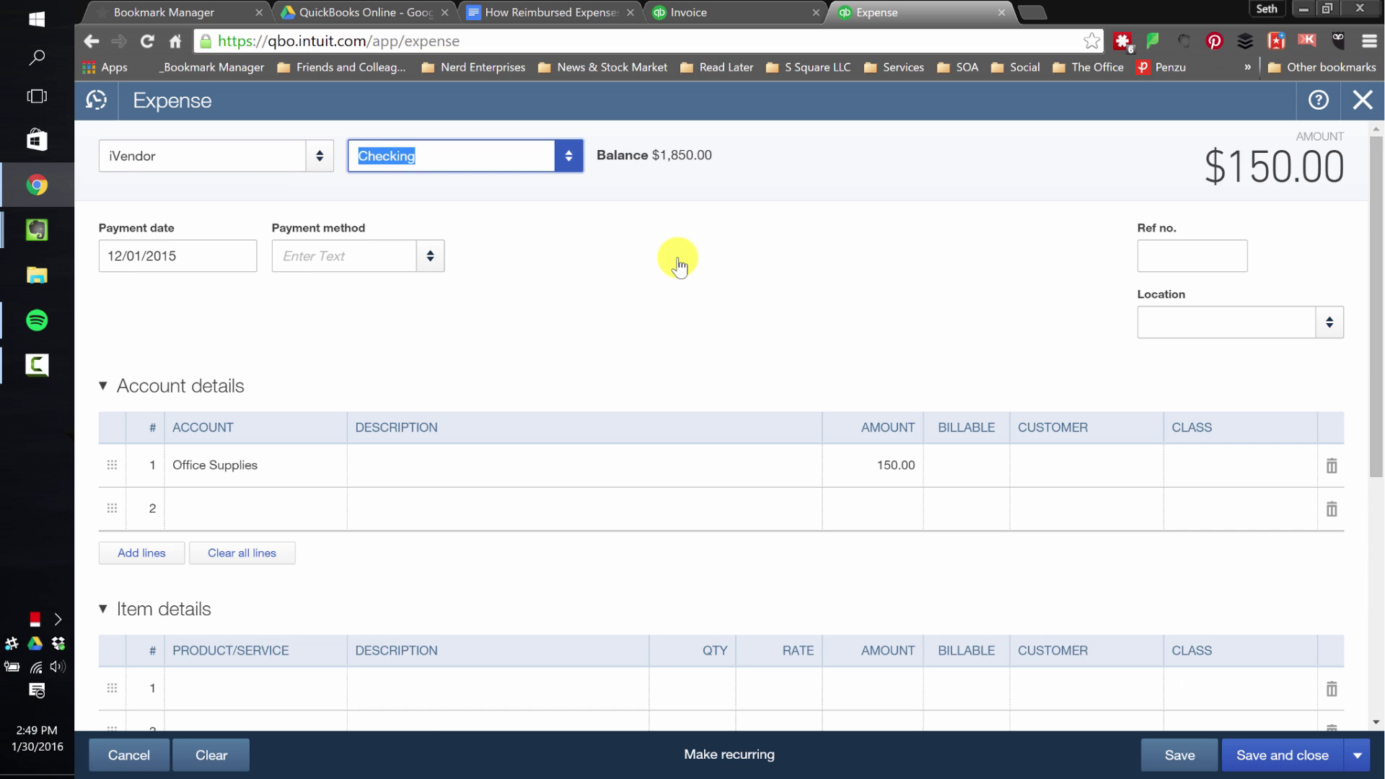
pyautogui.press('Tab')
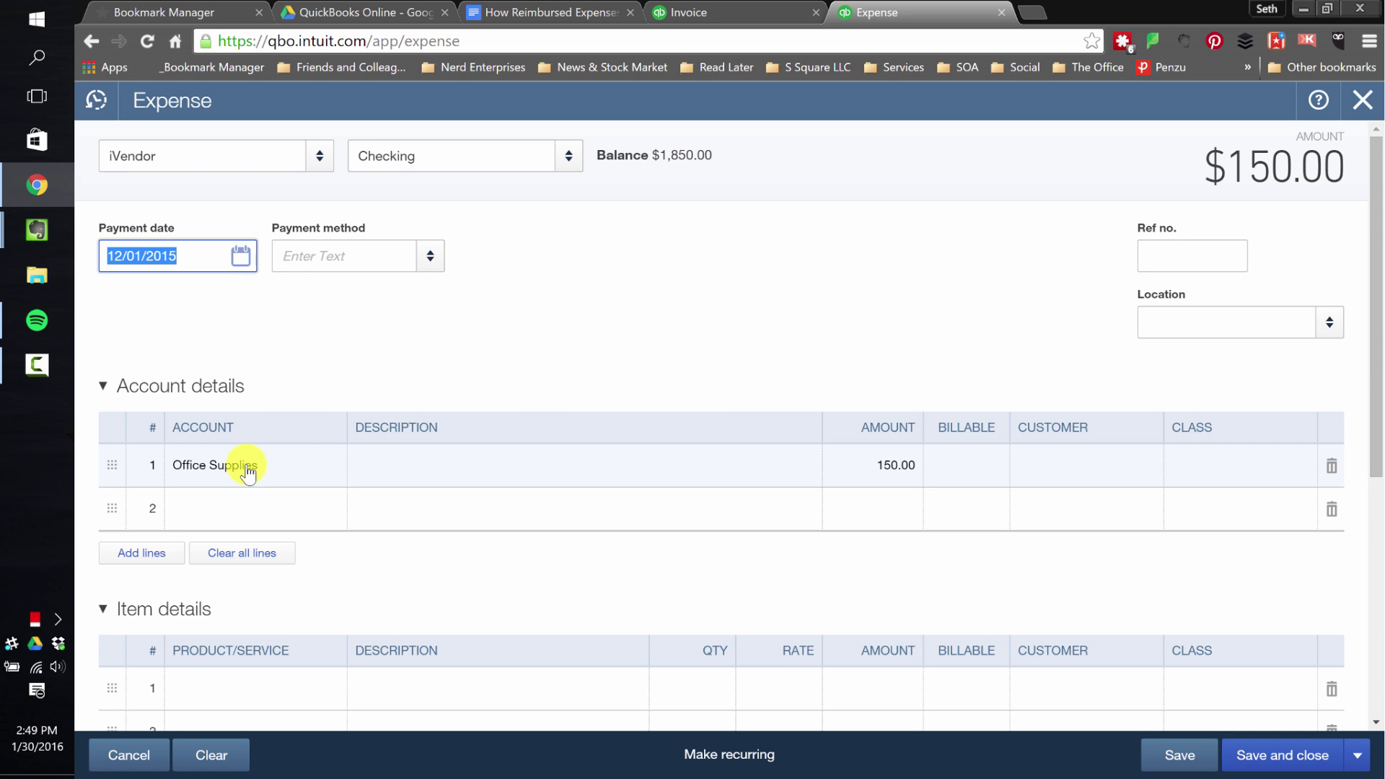
pyautogui.click(912, 472)
pyautogui.write('50')
pyautogui.doubleClick(908, 467)
pyautogui.press('BackSpace')
pyautogui.write('35')
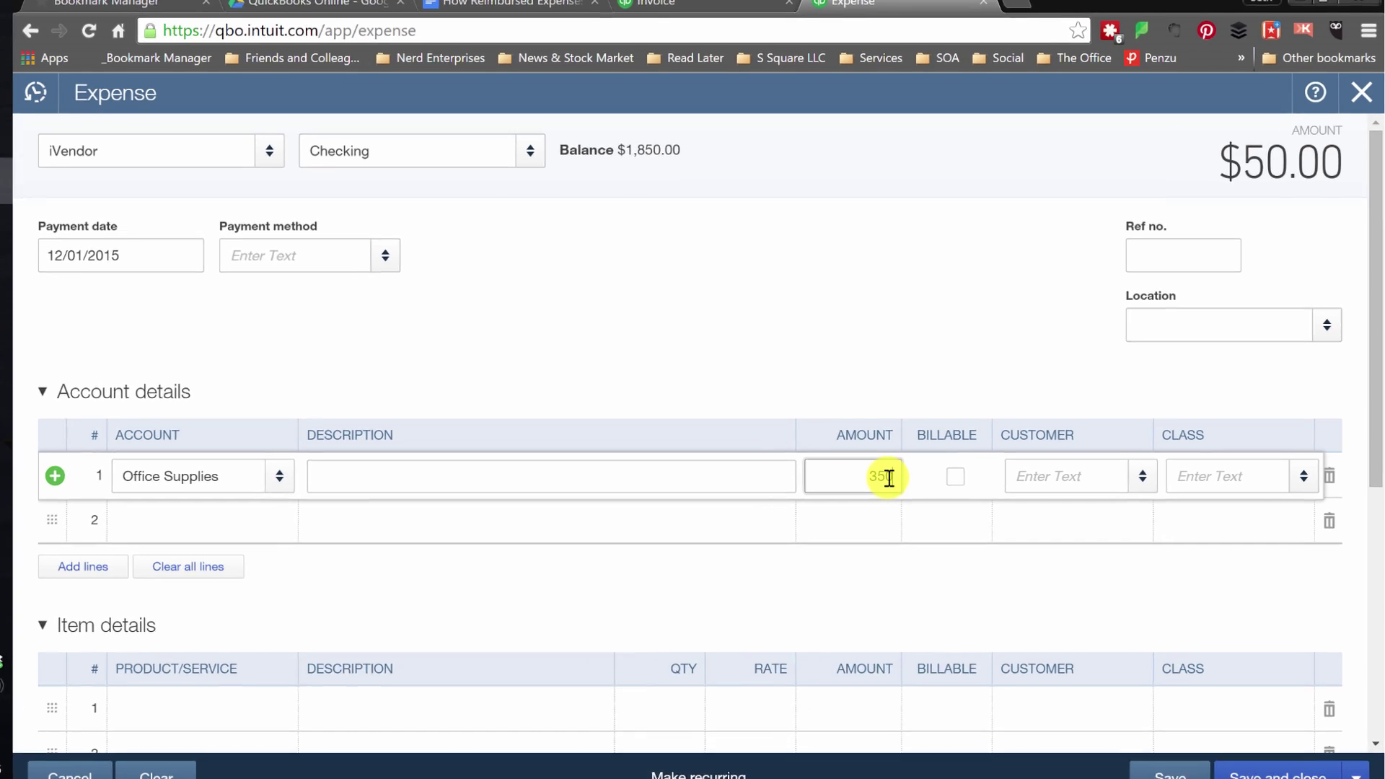
pyautogui.write('0')
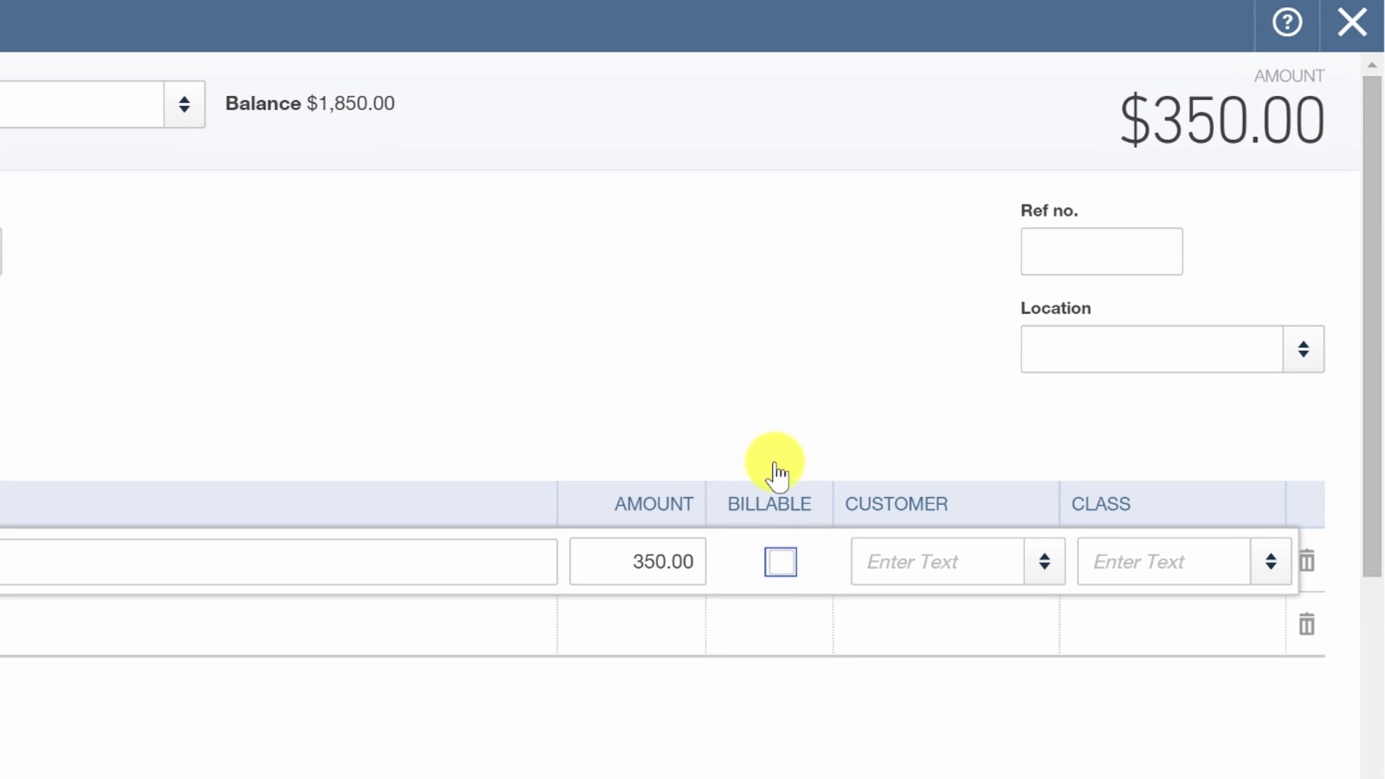
# - Mark the expense line billable to XYZ, Inc. and save it without a class
pyautogui.click(955, 476)
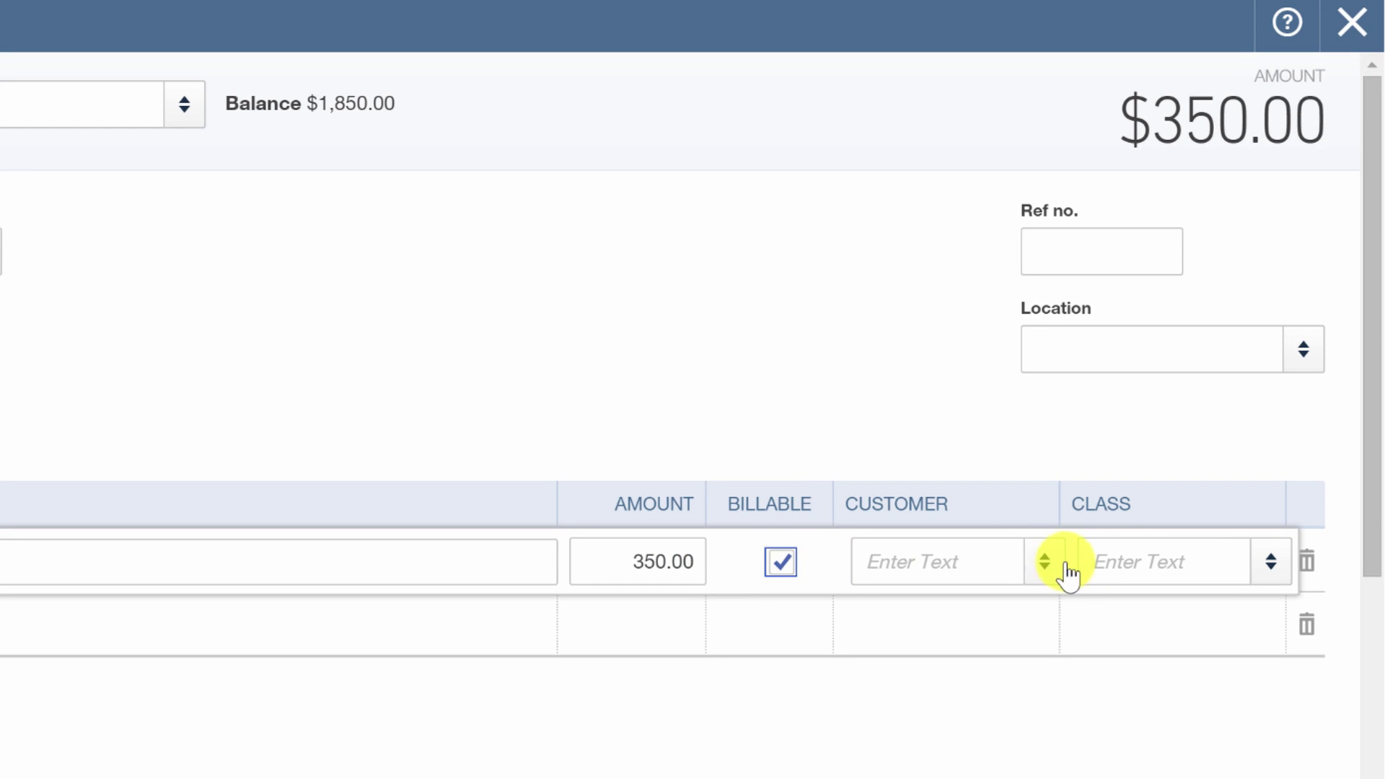
pyautogui.click(1049, 566)
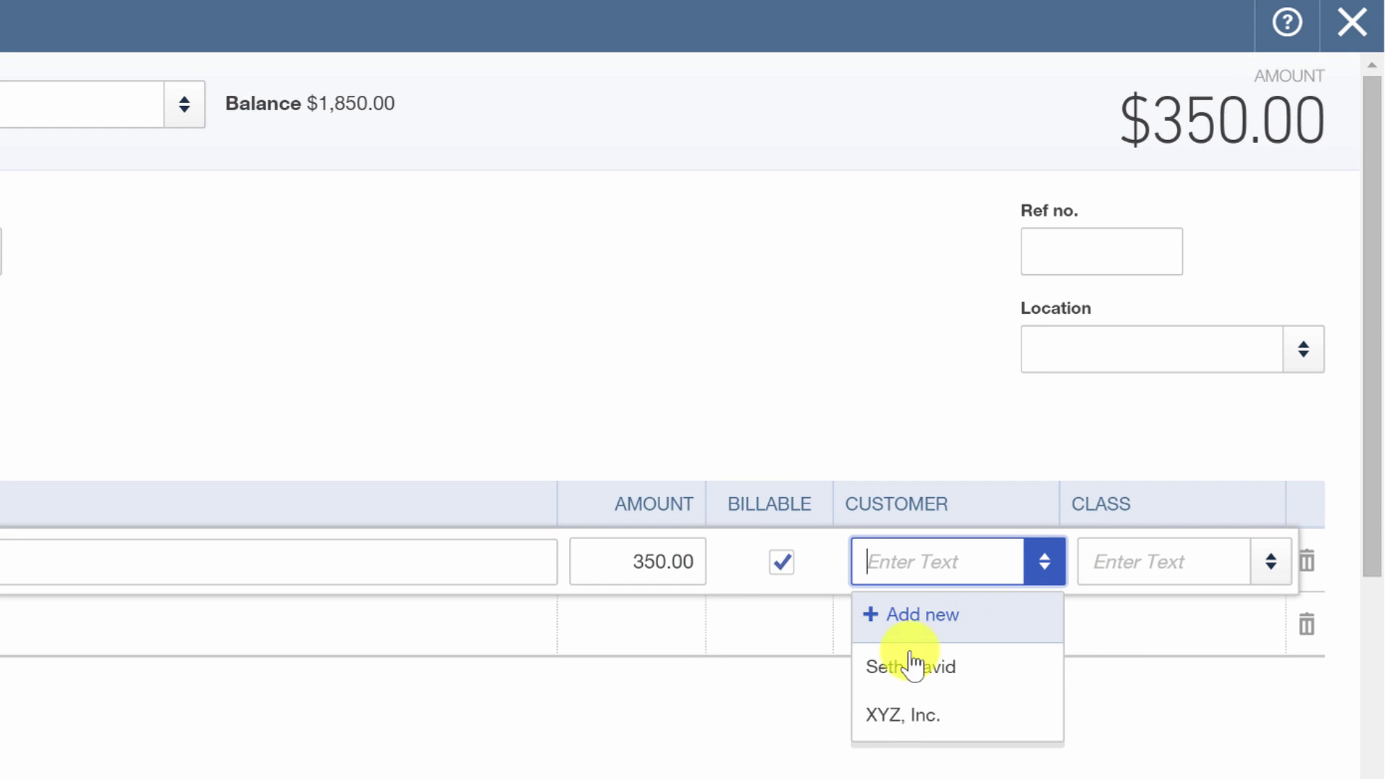
pyautogui.click(897, 721)
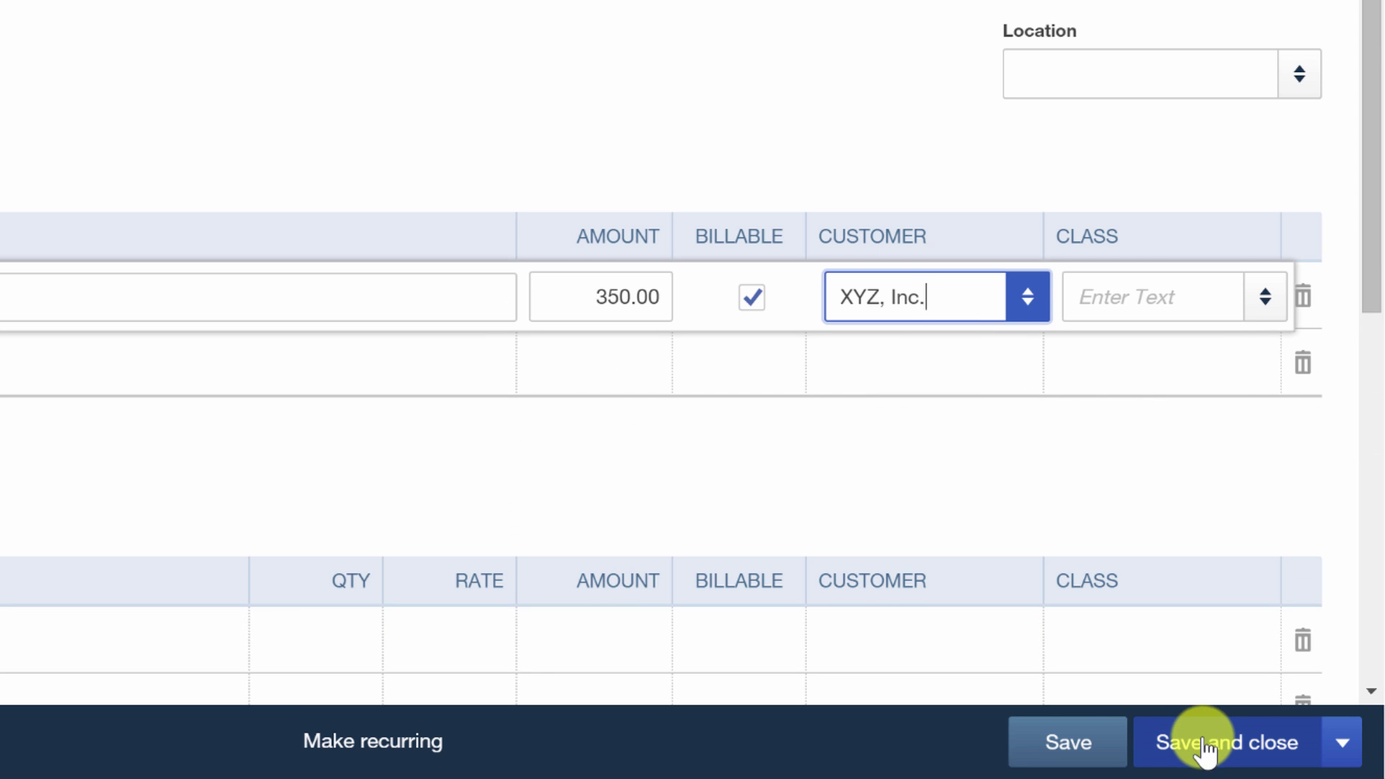
pyautogui.click(1205, 750)
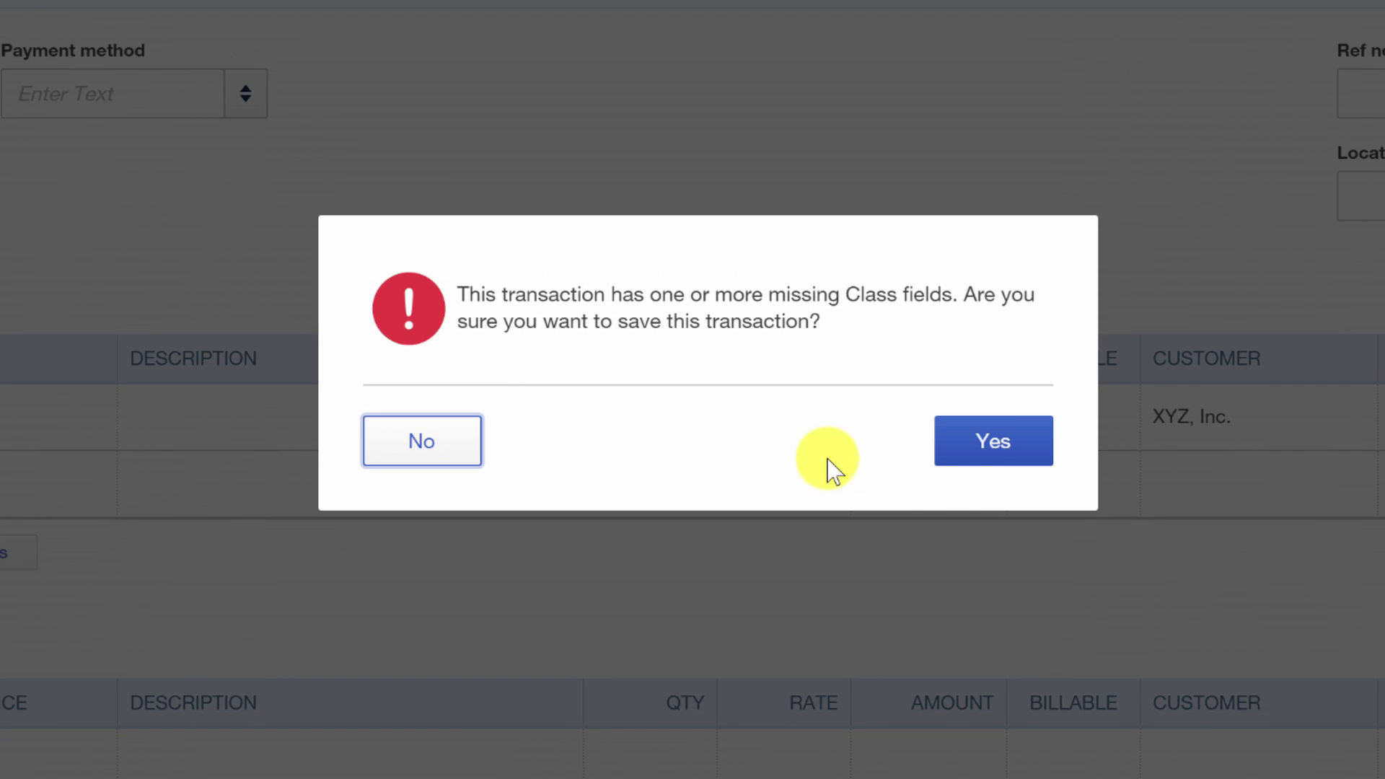
pyautogui.click(1009, 452)
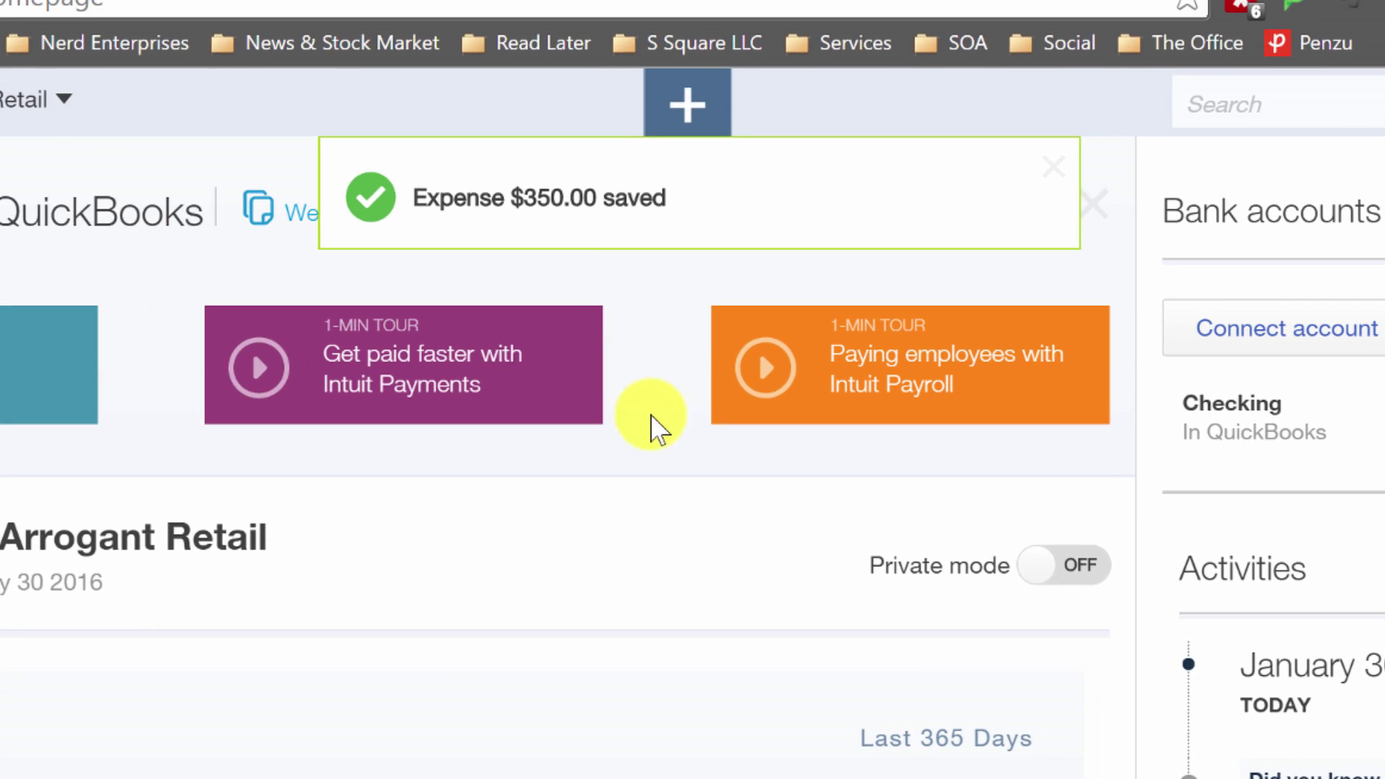
pyautogui.click(689, 103)
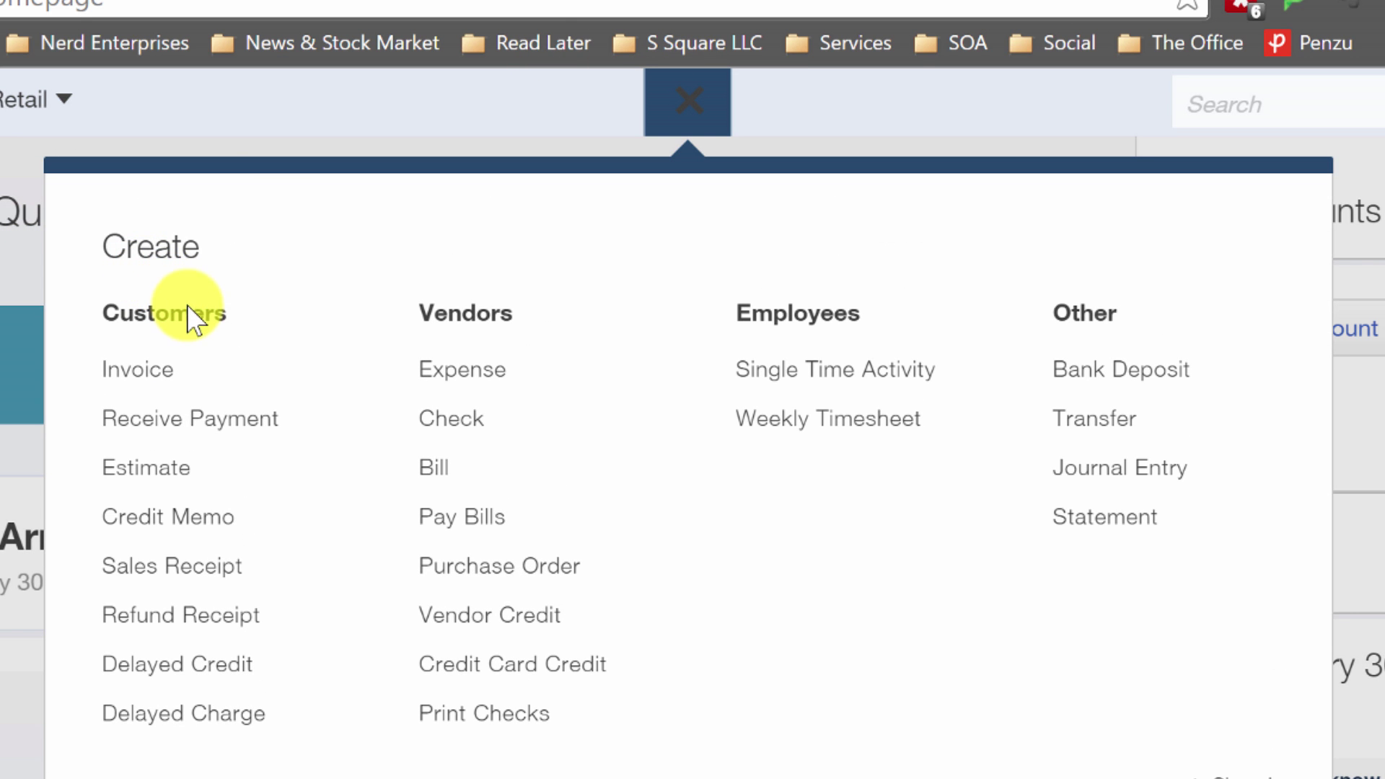
# - Start an invoice for XYZ, Inc. and add the $350.00 billable expense to it
pyautogui.click(137, 373)
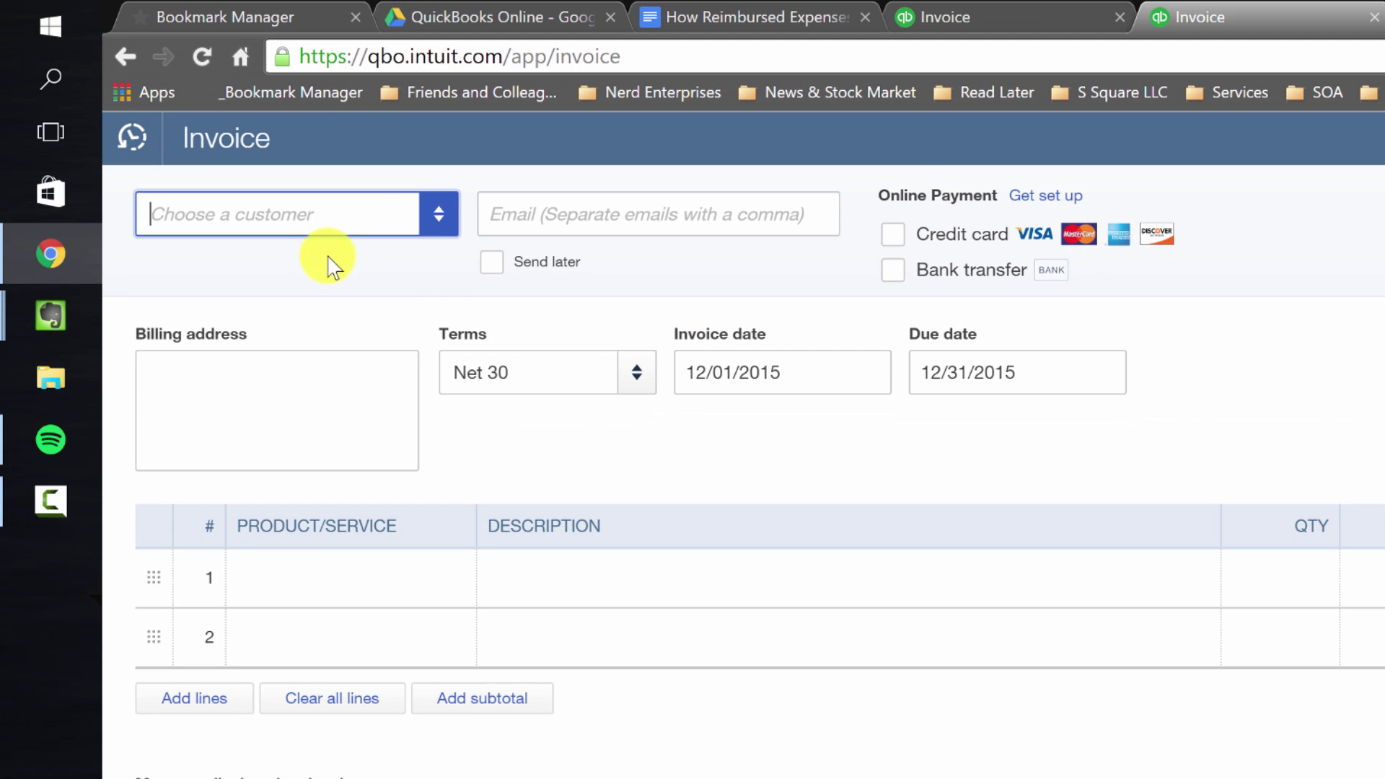
pyautogui.write('Xyz')
pyautogui.click(217, 311)
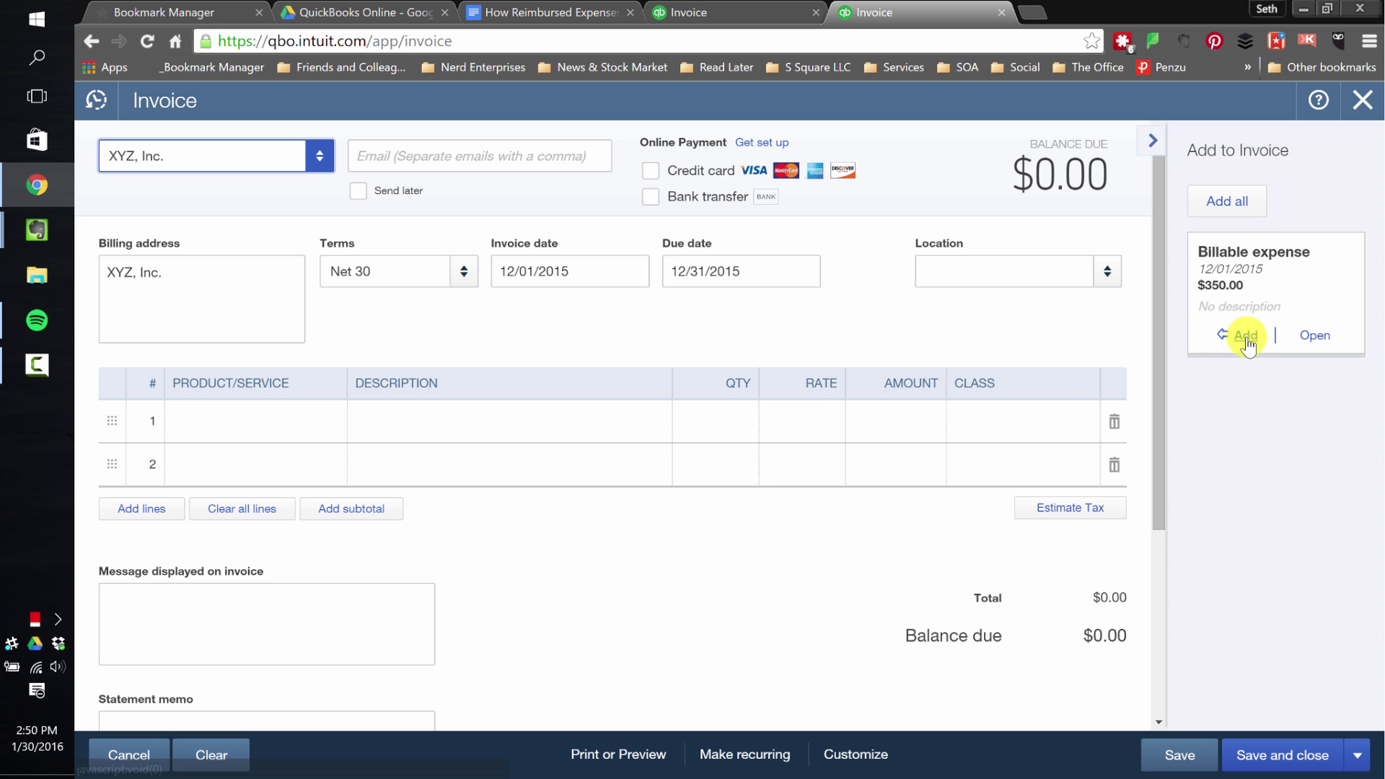
pyautogui.click(1246, 336)
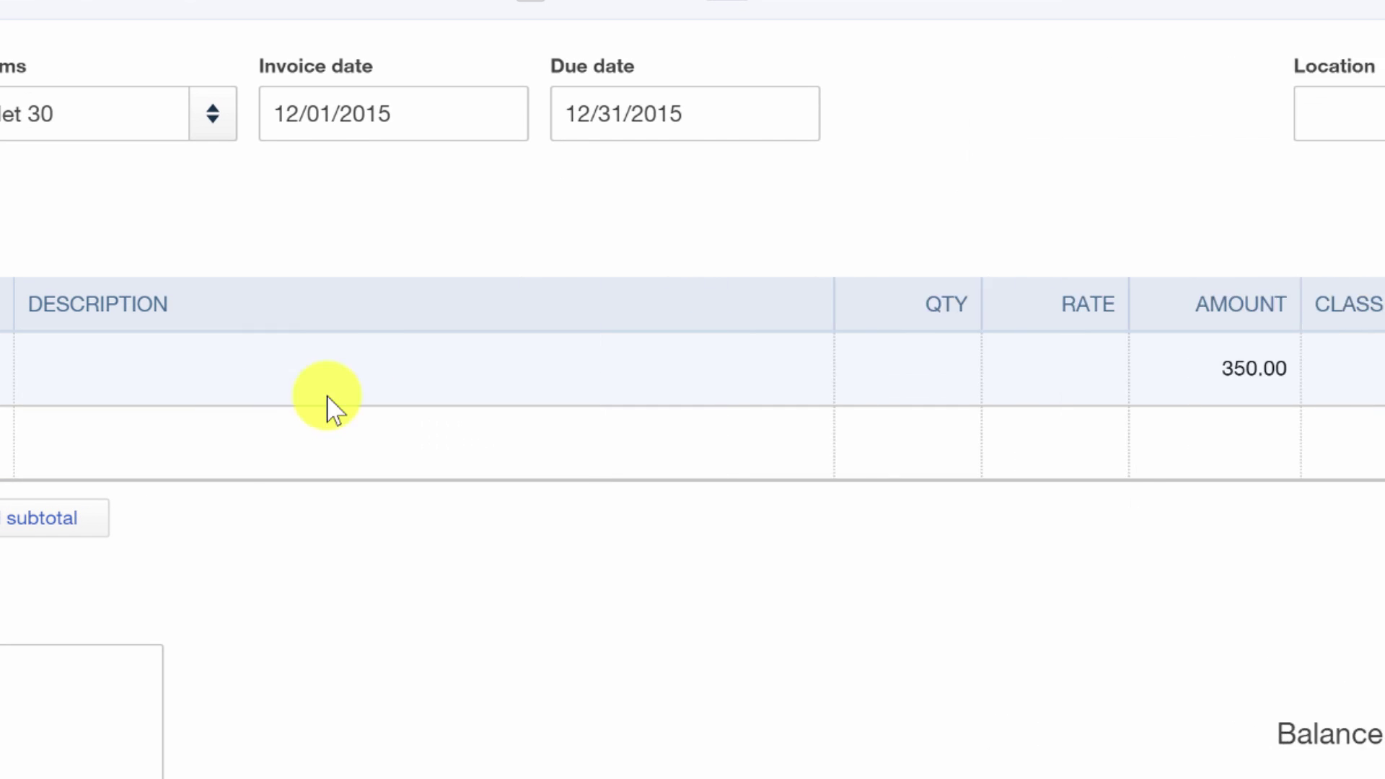
# - Change the invoice line amount to 500 and save the invoice without class fields
pyautogui.click(1291, 372)
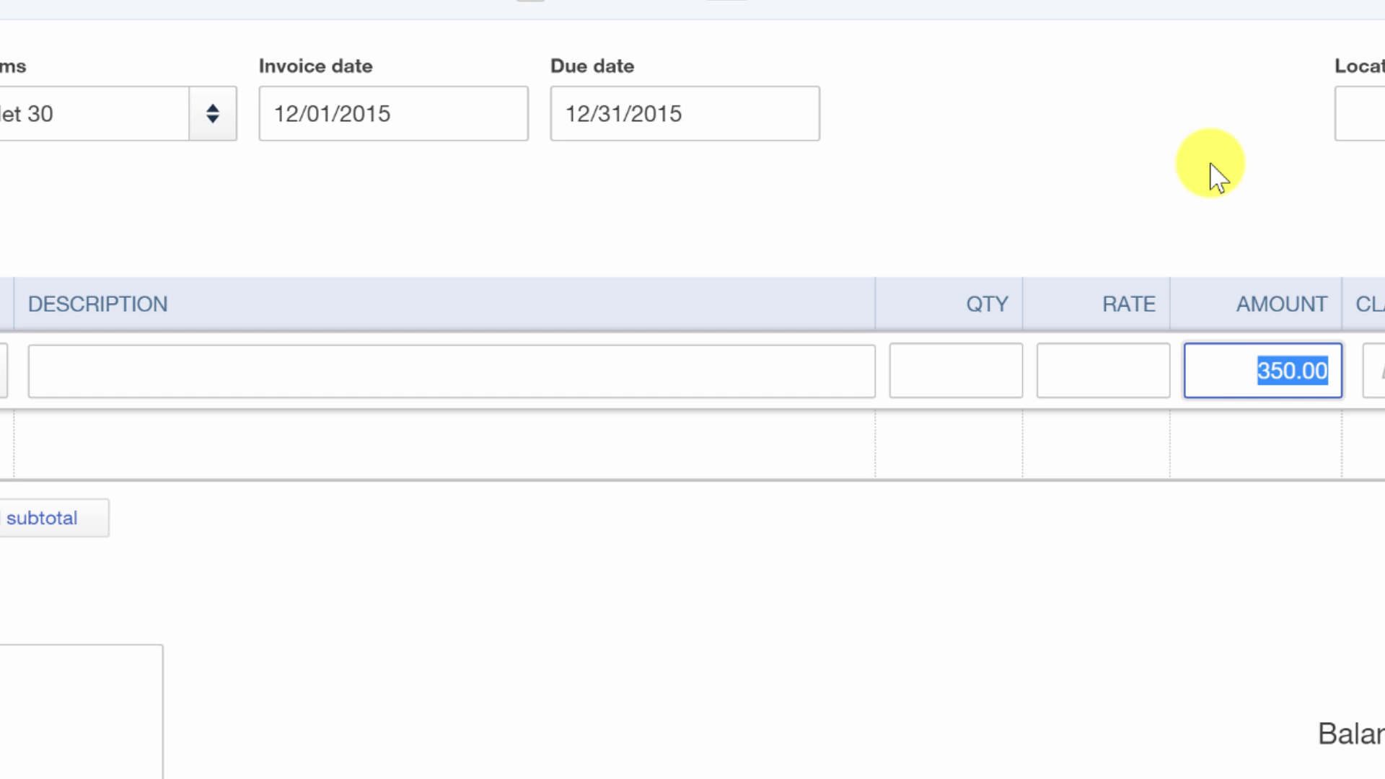
pyautogui.write('500')
pyautogui.press('Tab')
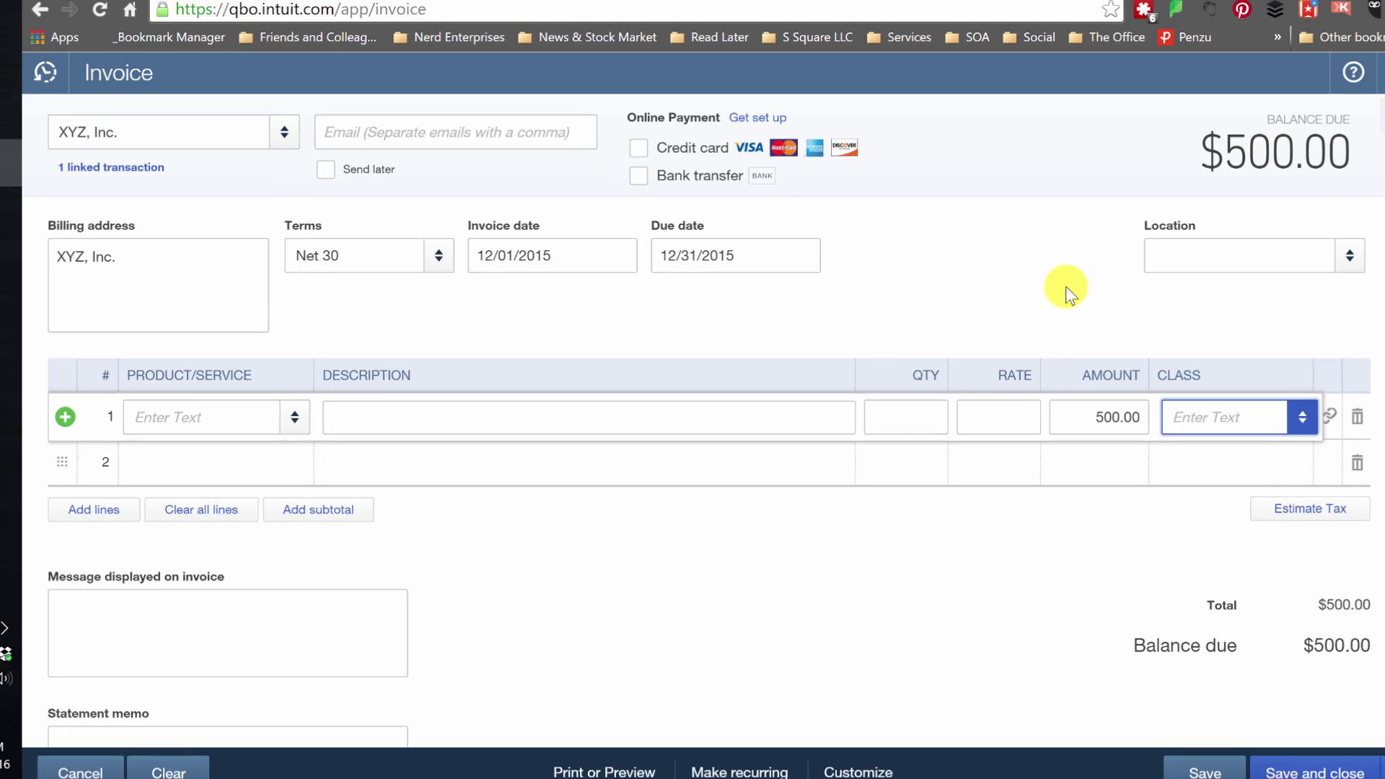
pyautogui.press('Tab')
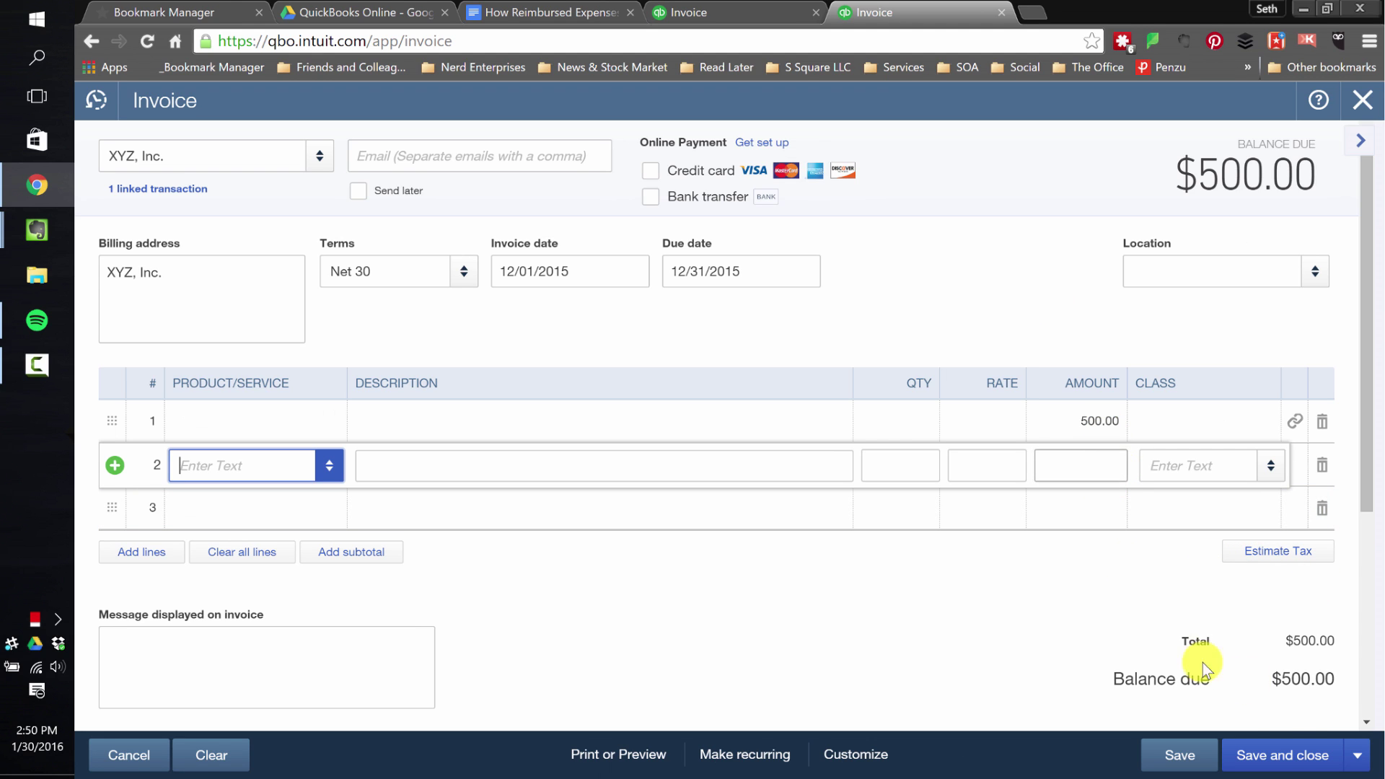
pyautogui.click(1289, 758)
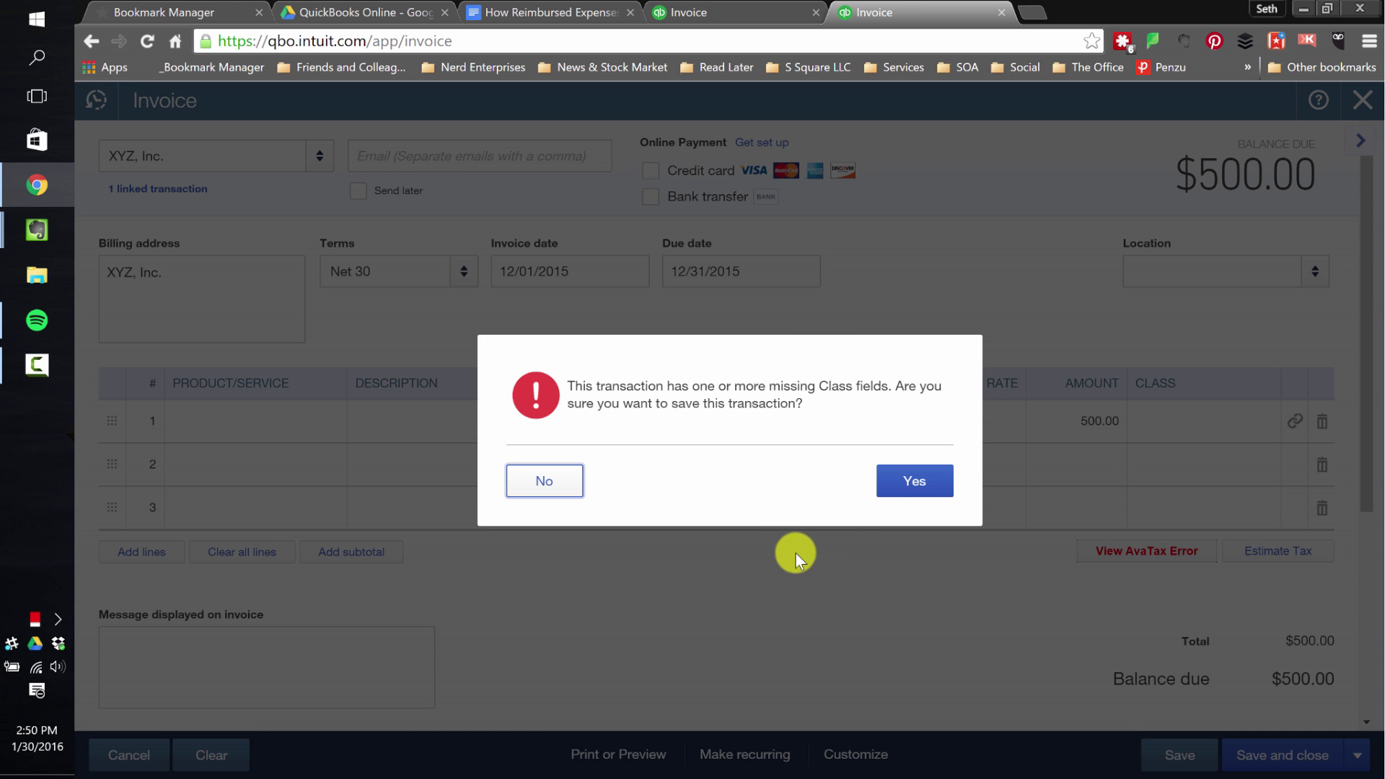
pyautogui.click(900, 483)
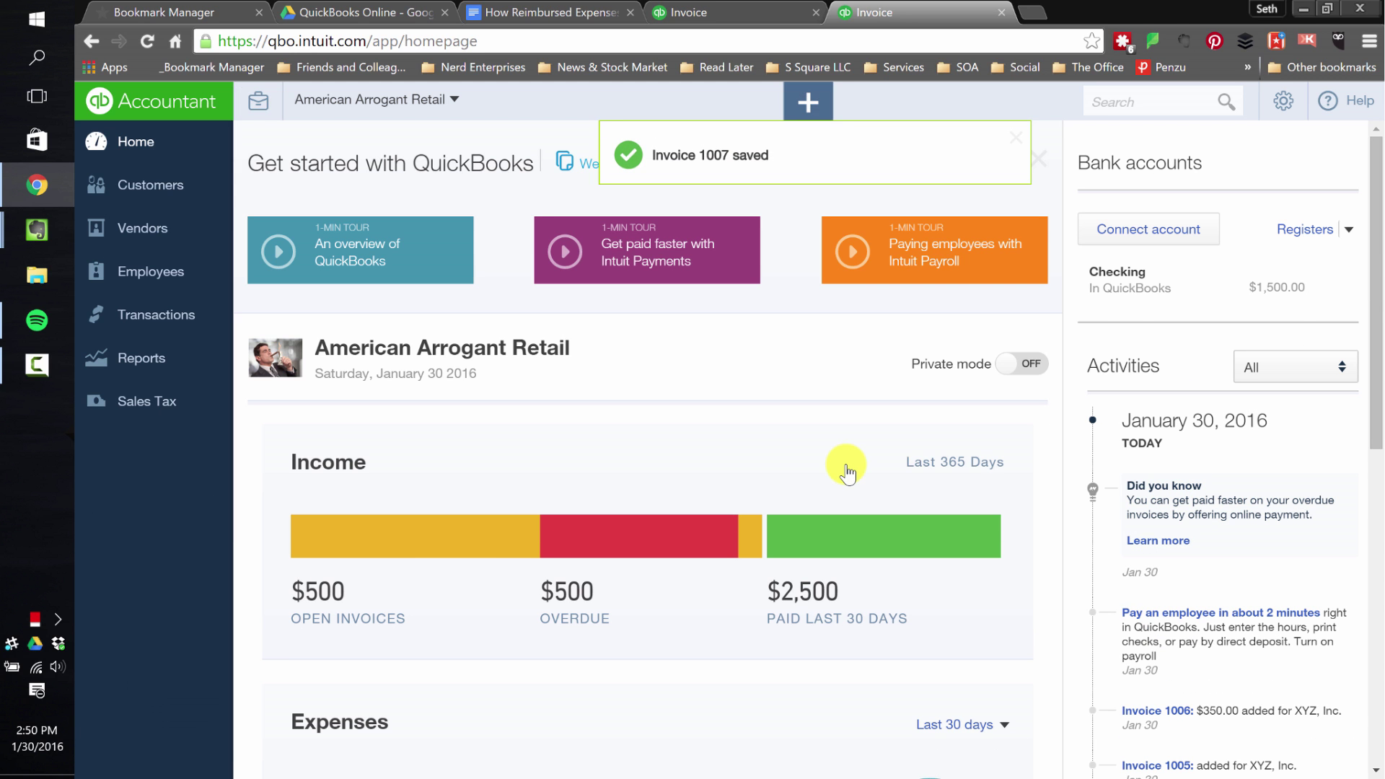
# - Review XYZ, Inc.'s transactions, then run the December 2015 Profit and Loss showing $500.00 billable expense income
pyautogui.click(144, 185)
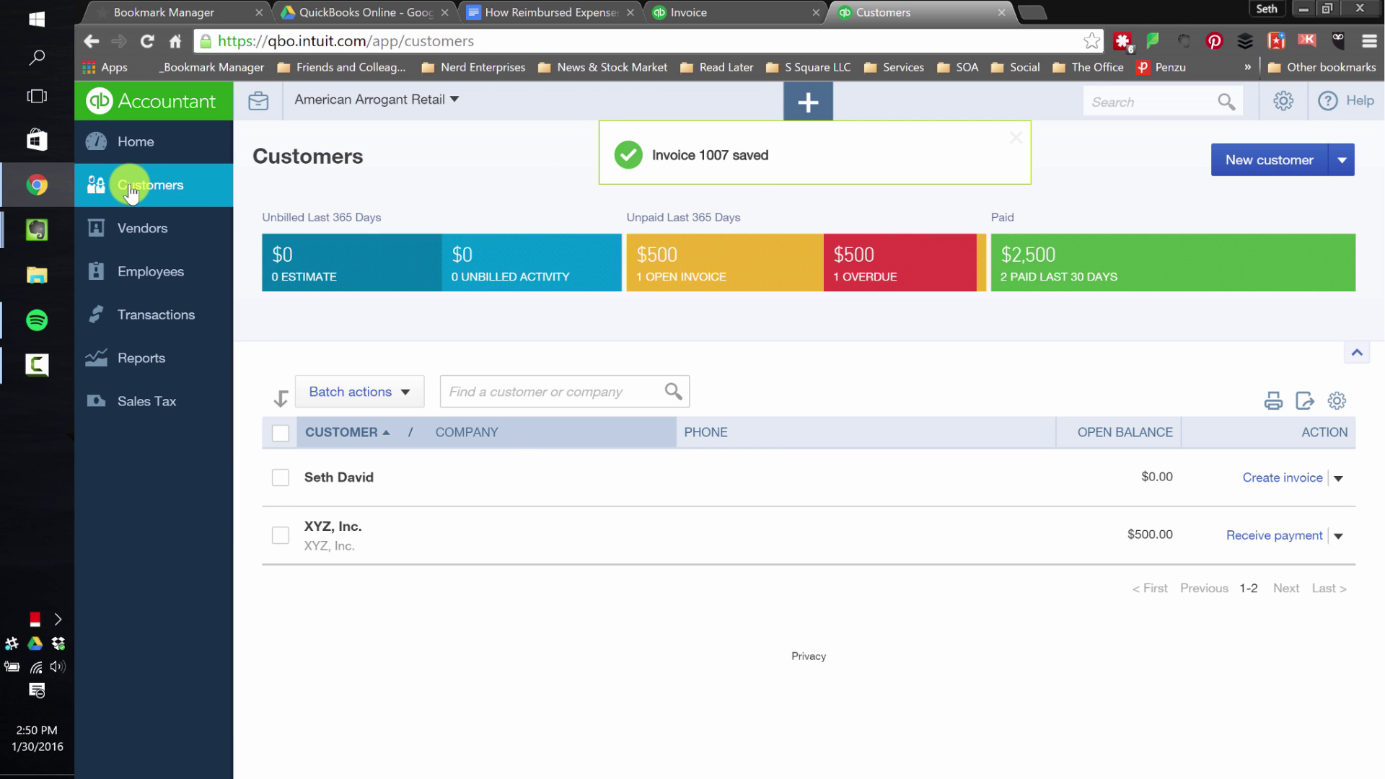
pyautogui.click(315, 532)
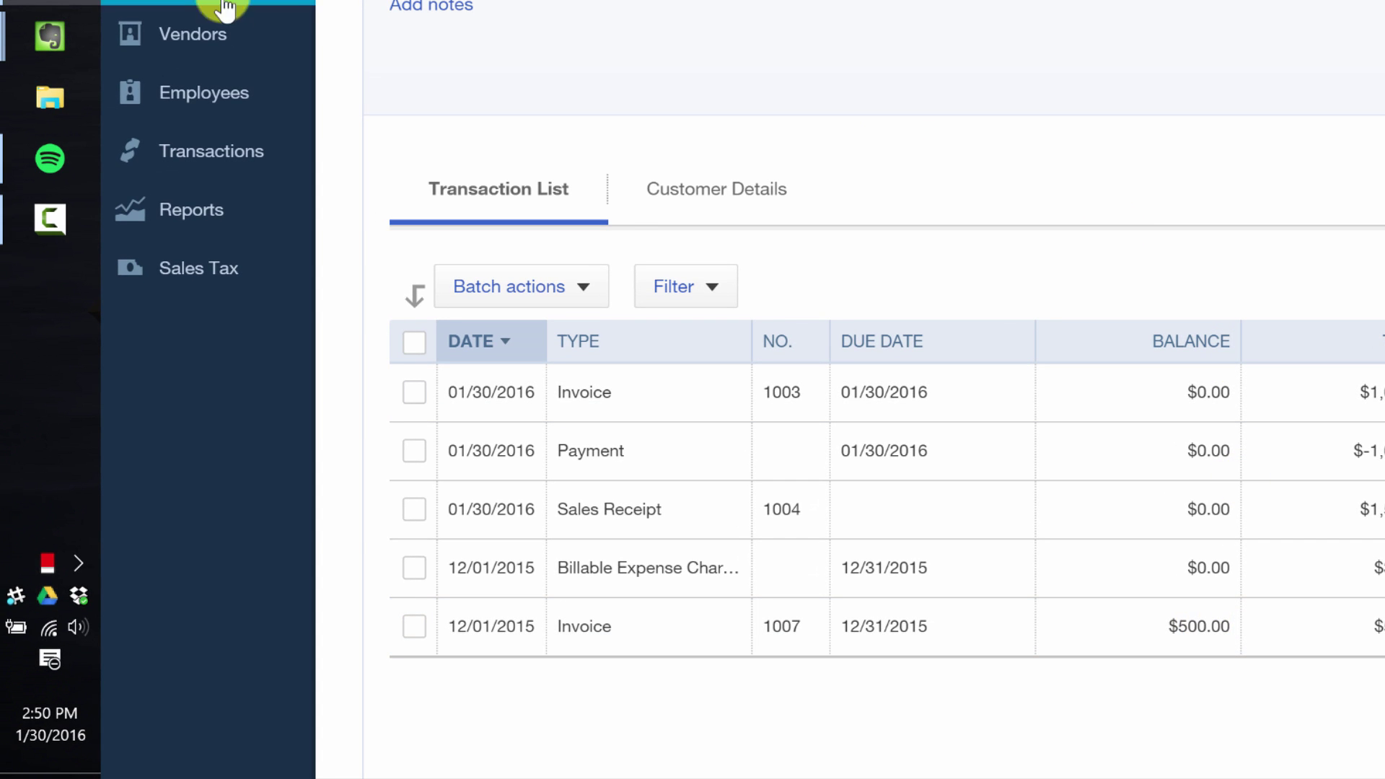
pyautogui.click(193, 204)
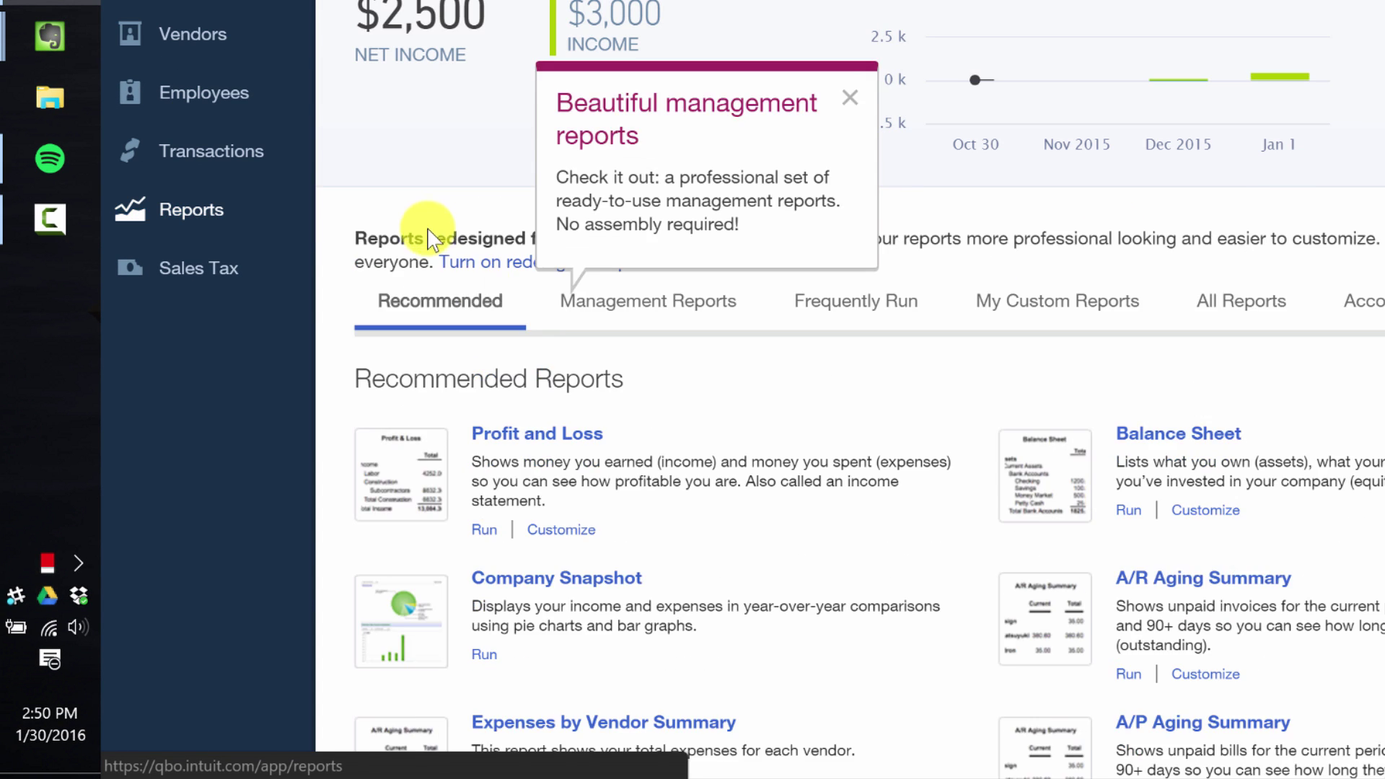
pyautogui.click(570, 434)
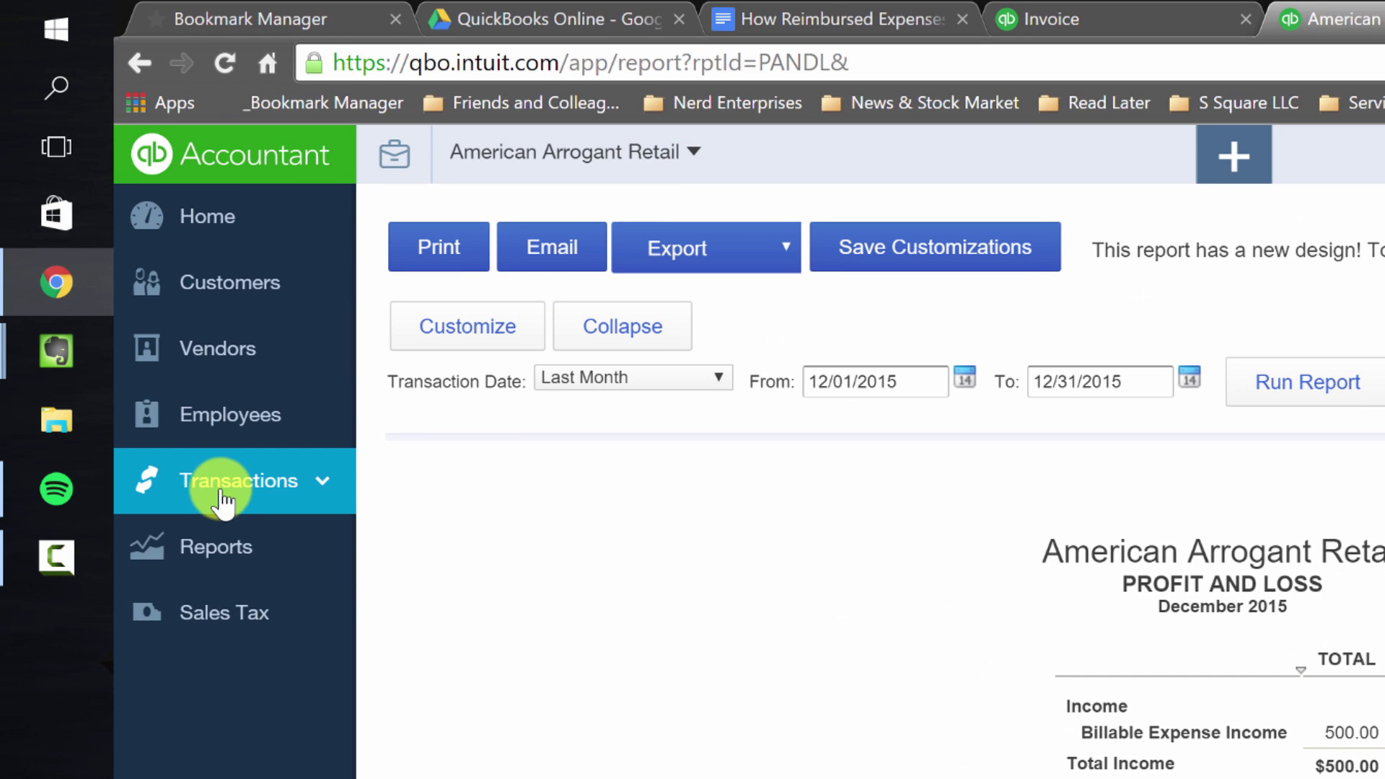
# - In the Chart of Accounts, rename Billable Expense Income to Reimbursed Expenses and merge it with the existing account
pyautogui.click(224, 494)
pyautogui.click(178, 674)
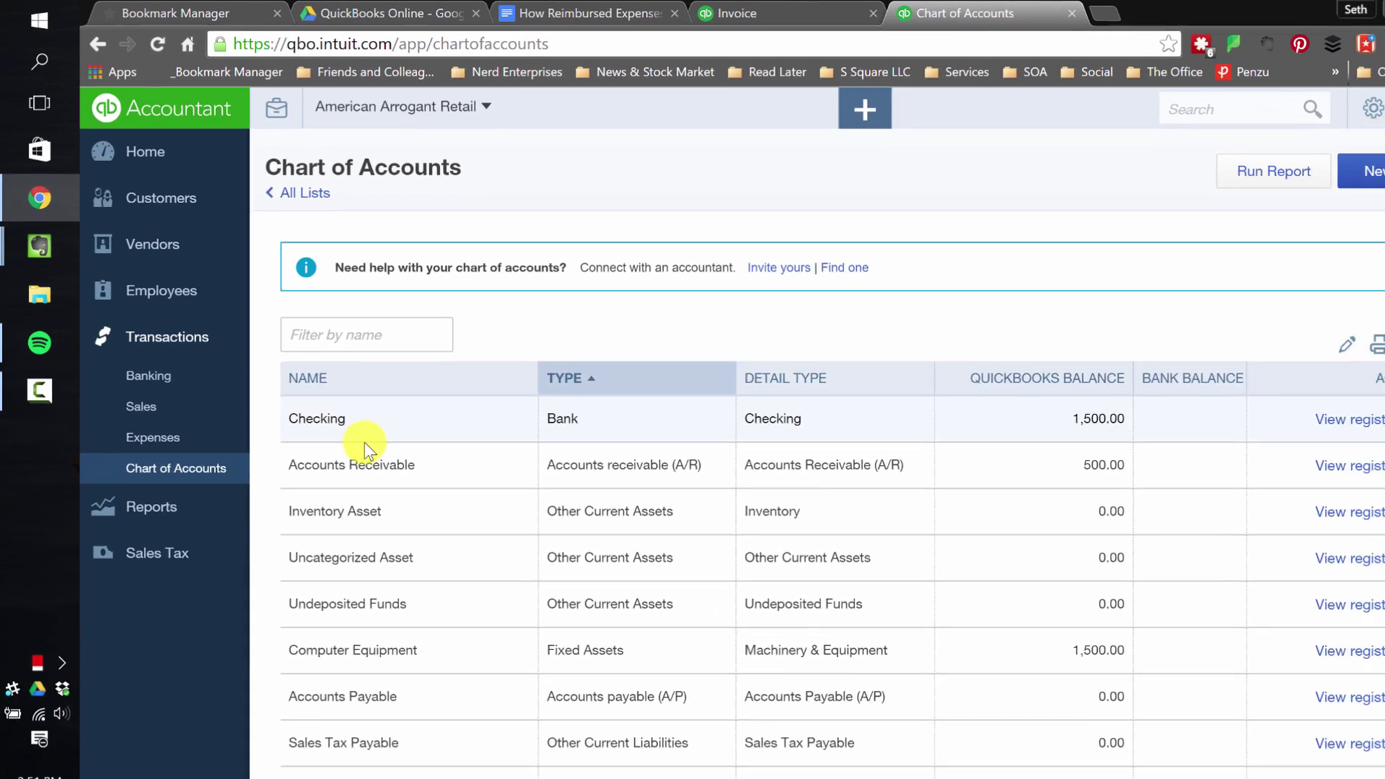
pyautogui.scroll(-5, 414, 392)
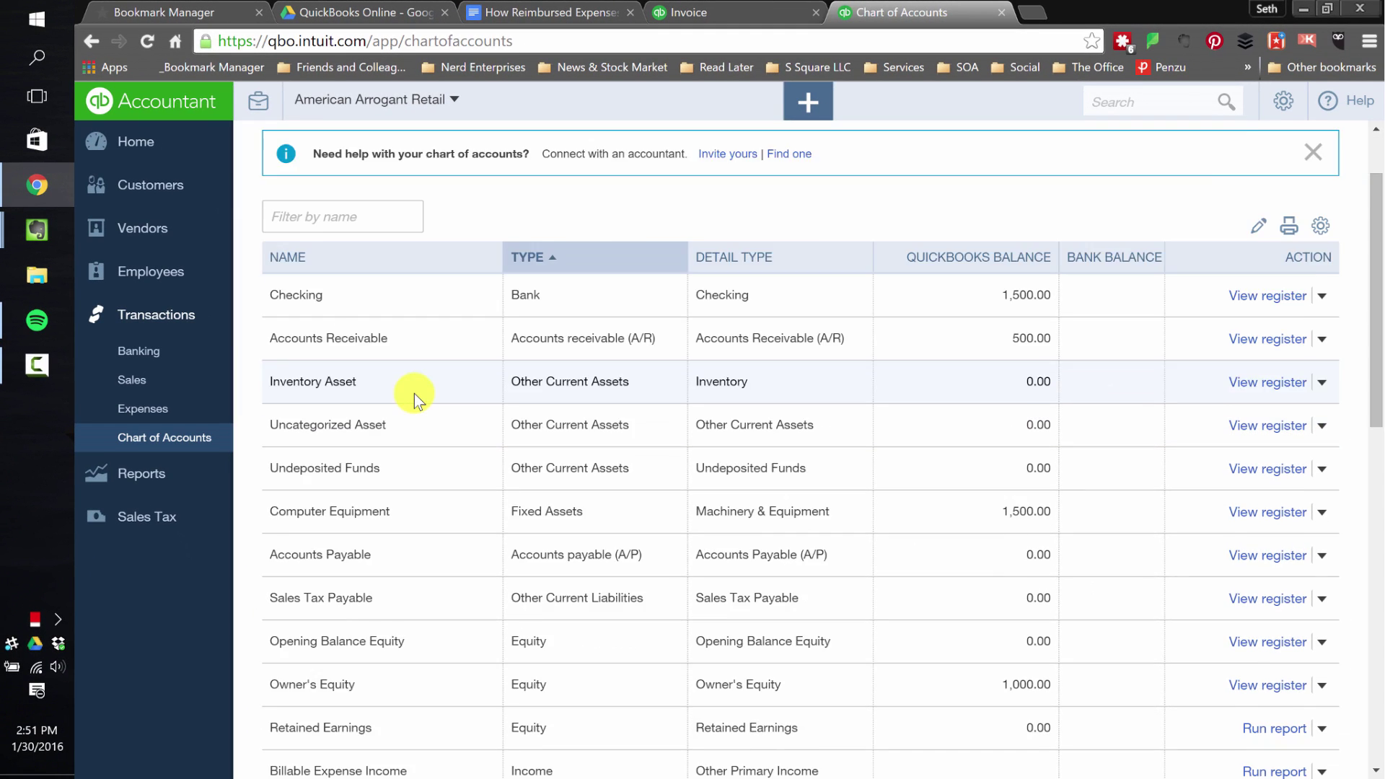
pyautogui.scroll(-3, 414, 392)
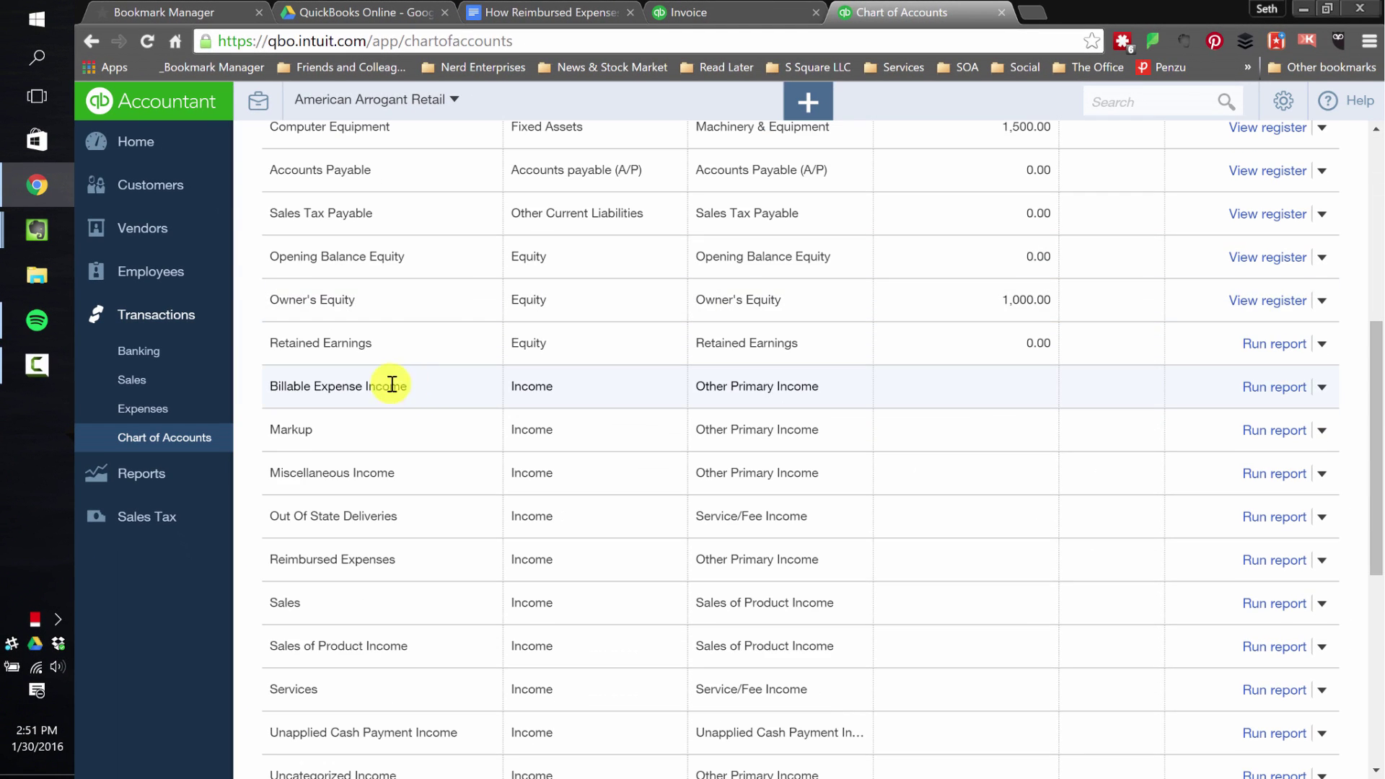
pyautogui.rightClick(330, 383)
pyautogui.click(330, 380)
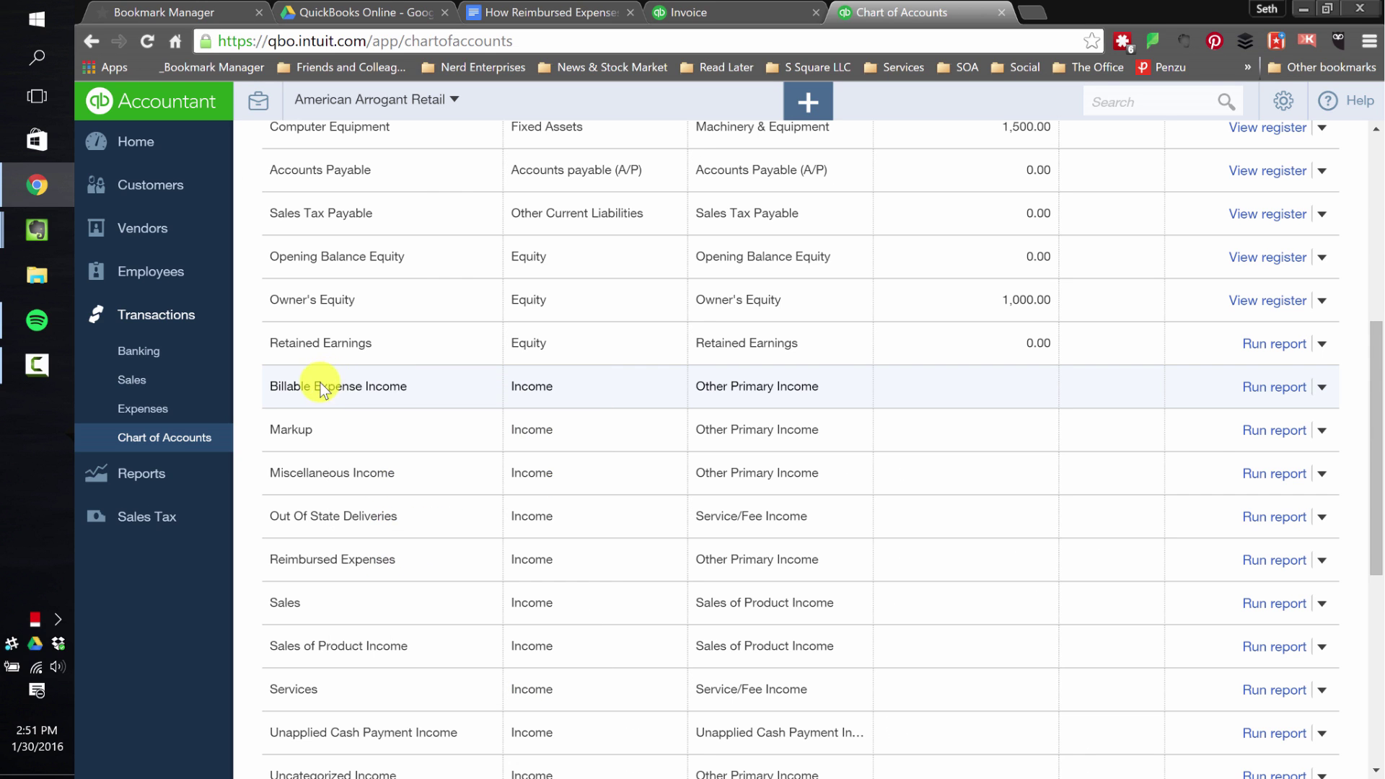
pyautogui.click(1322, 387)
pyautogui.click(1211, 420)
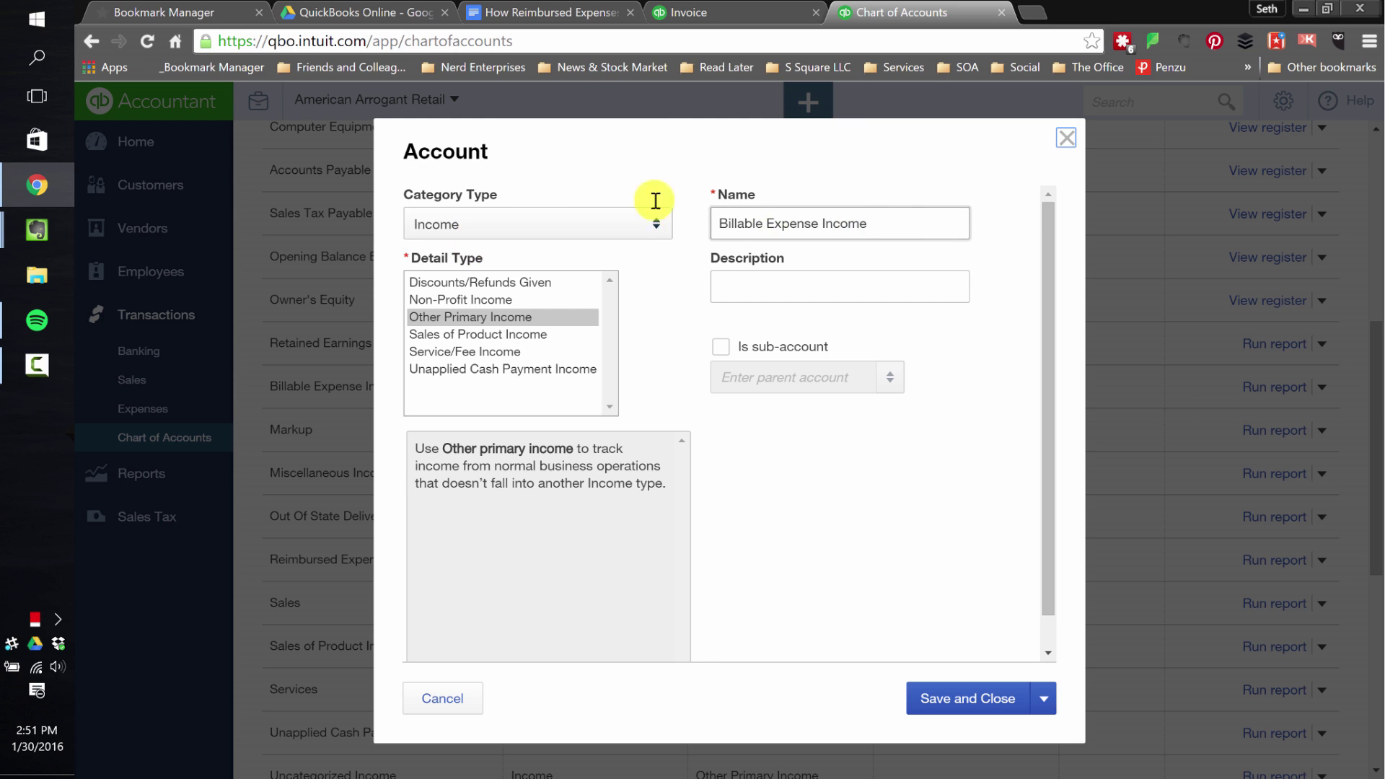
pyautogui.write('Reimbursed Expenses')
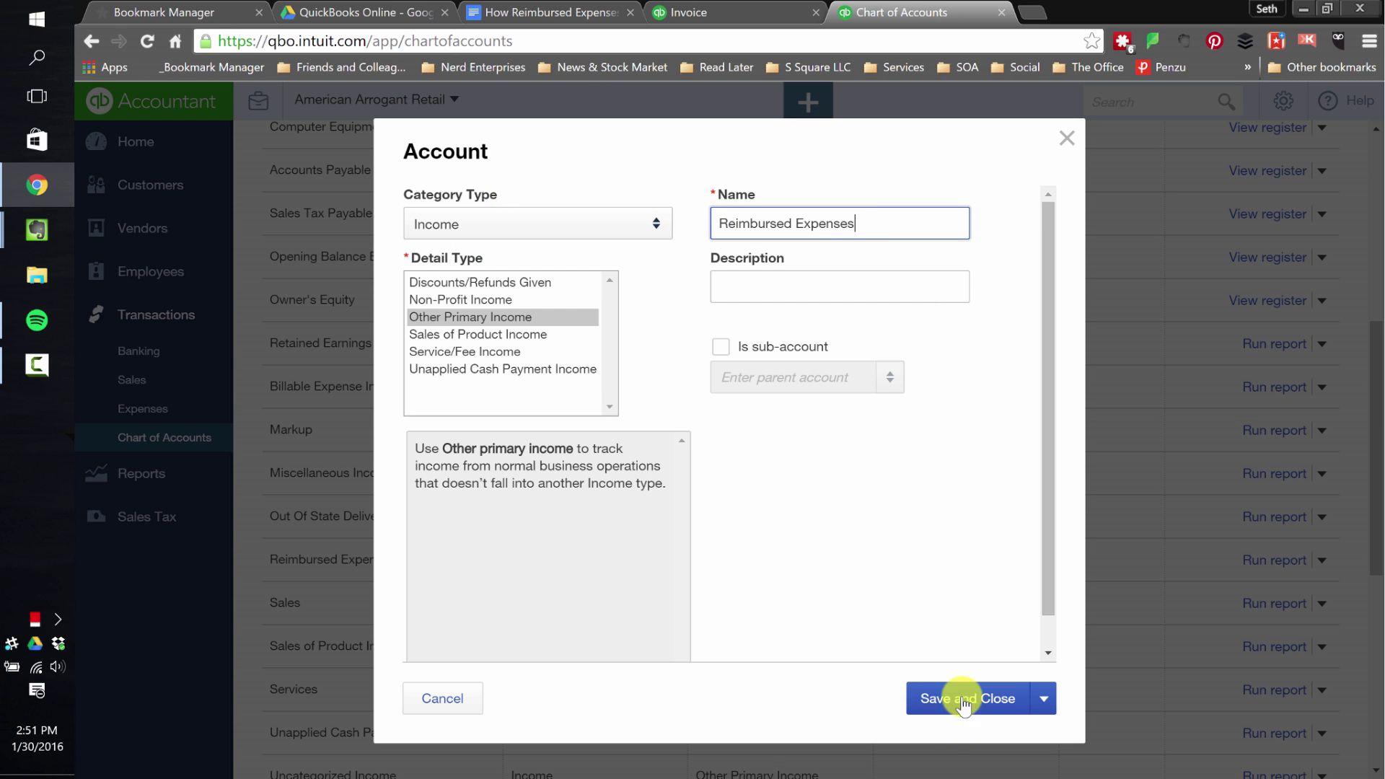
pyautogui.click(962, 696)
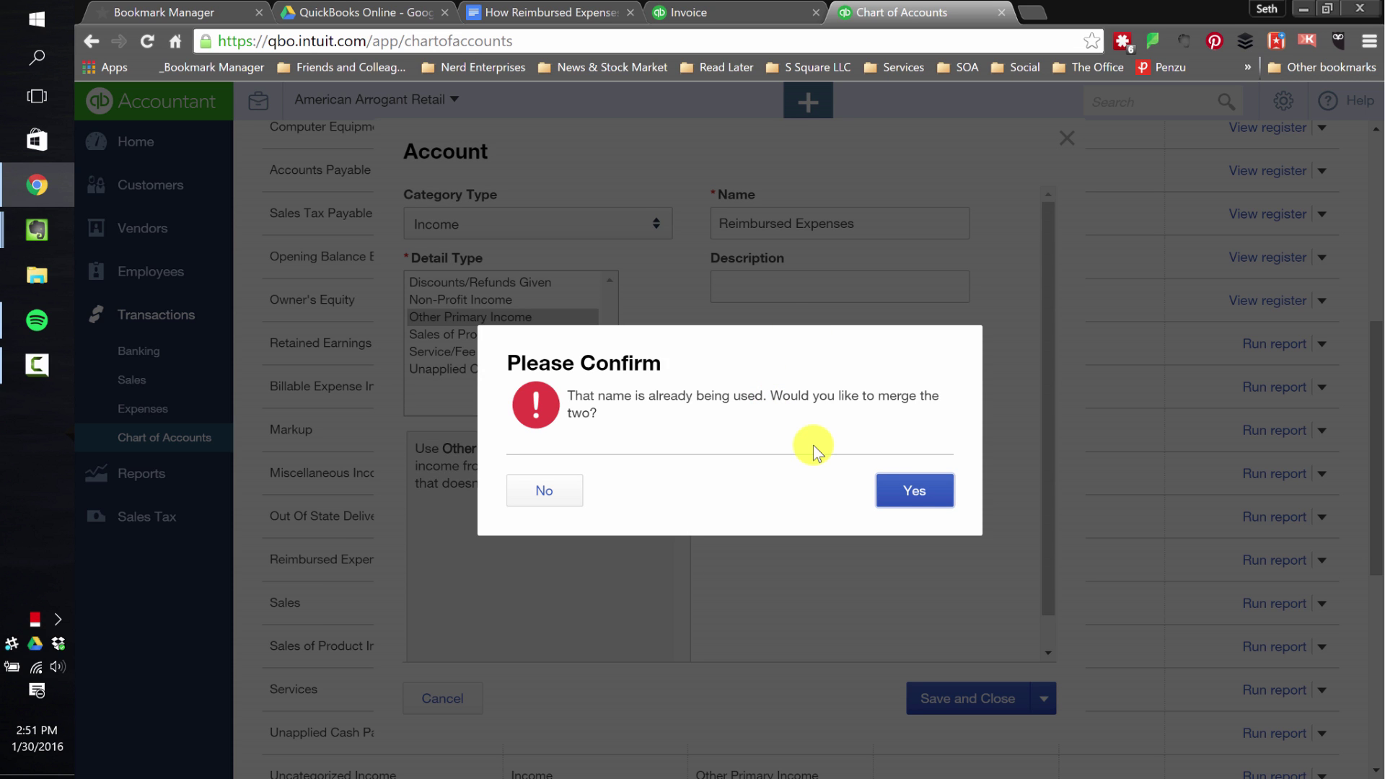
pyautogui.click(914, 491)
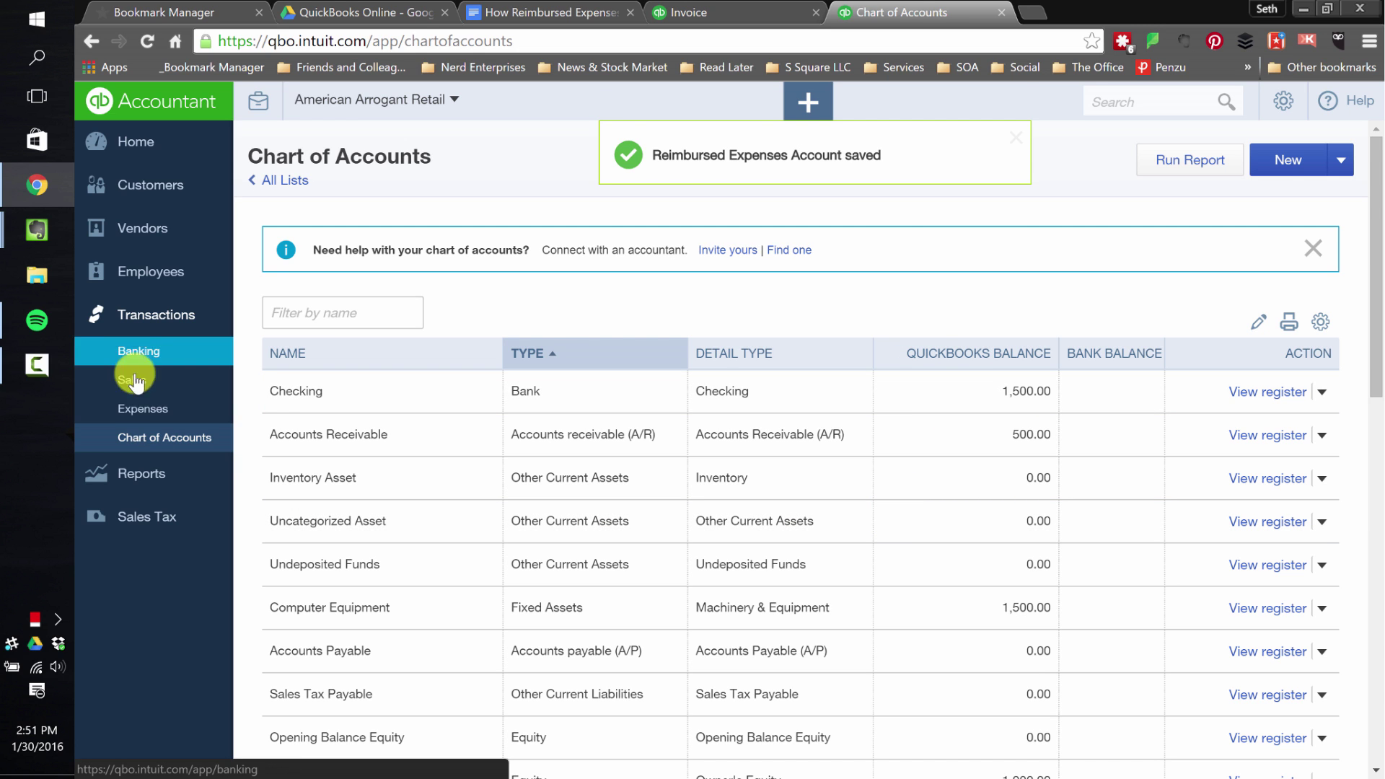
# - Run the Profit and Loss report to see the $500.00 listed under Reimbursed Expenses
pyautogui.click(146, 473)
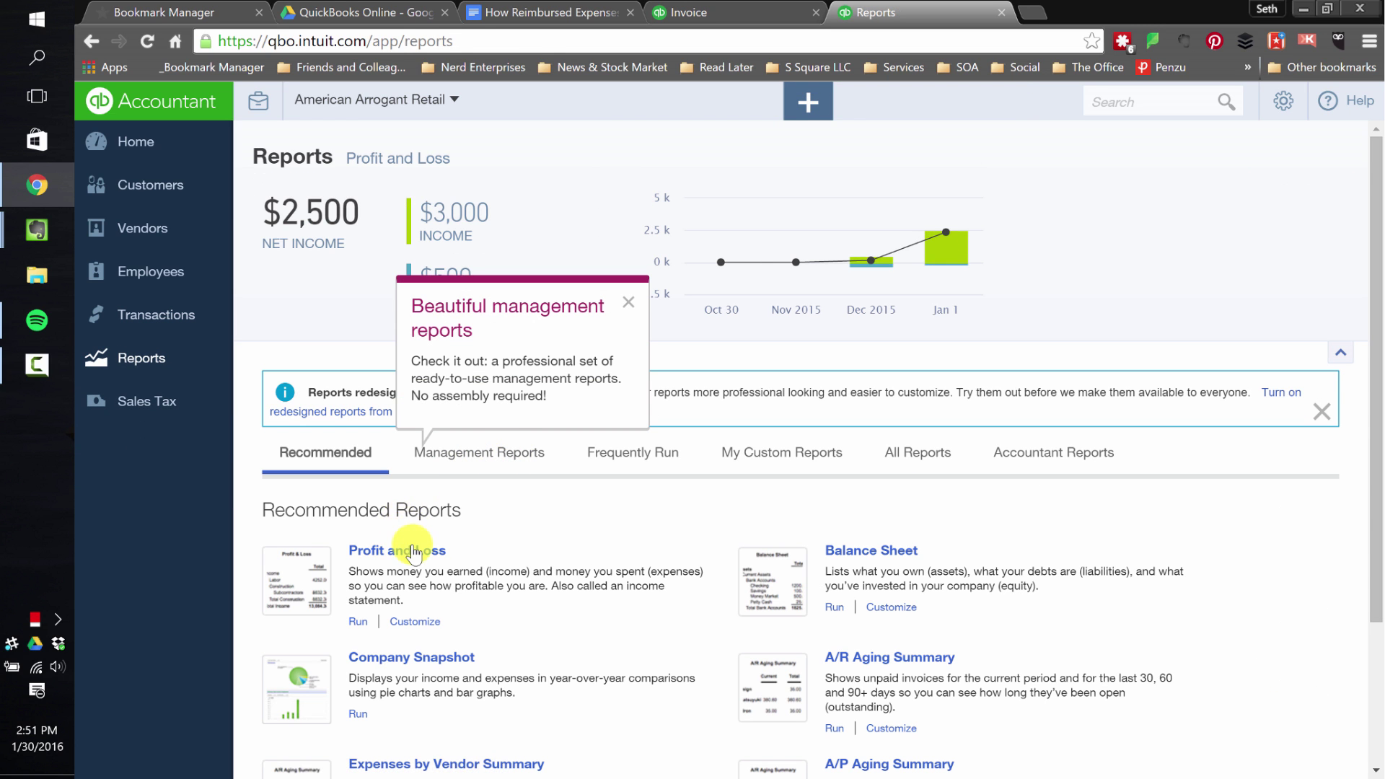
pyautogui.click(403, 552)
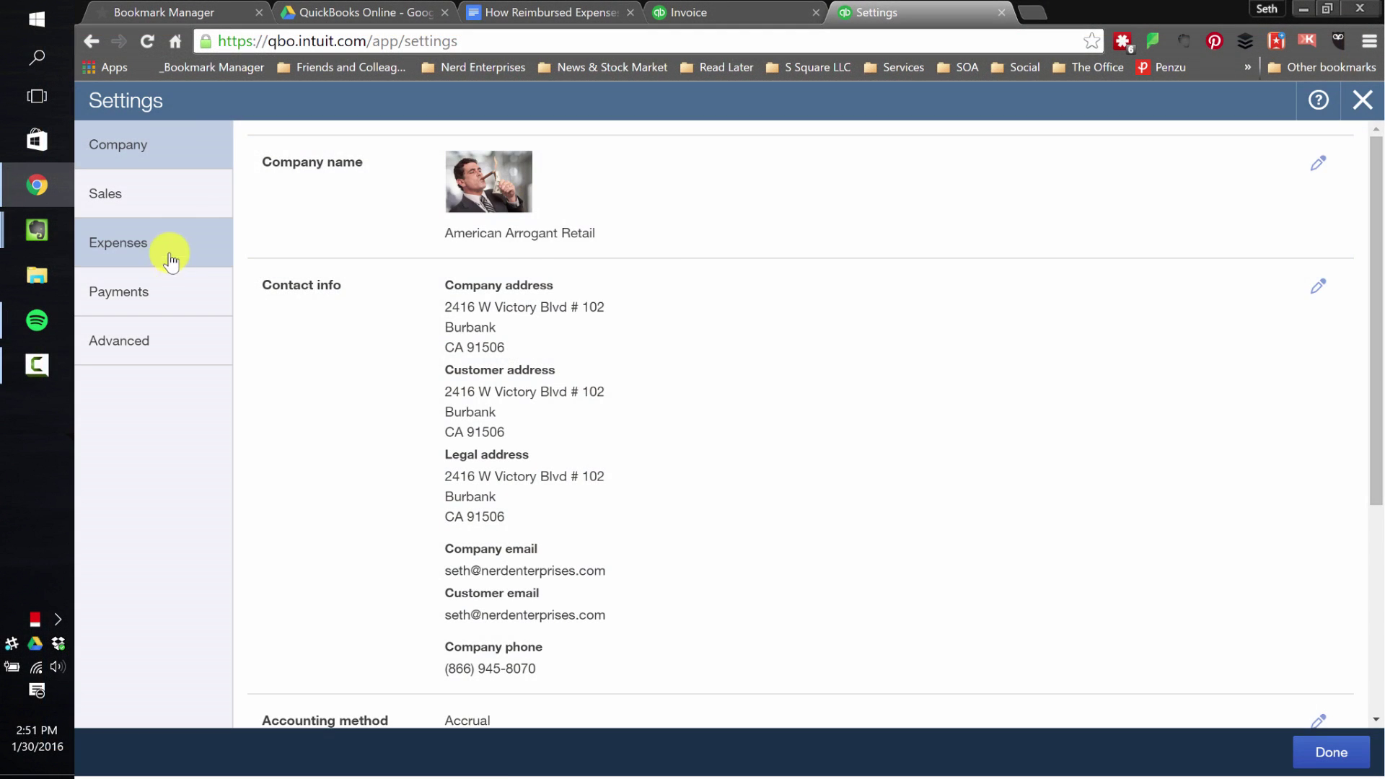
# - Show the Expenses settings to confirm billable expenses and items are turned on
pyautogui.click(231, 249)
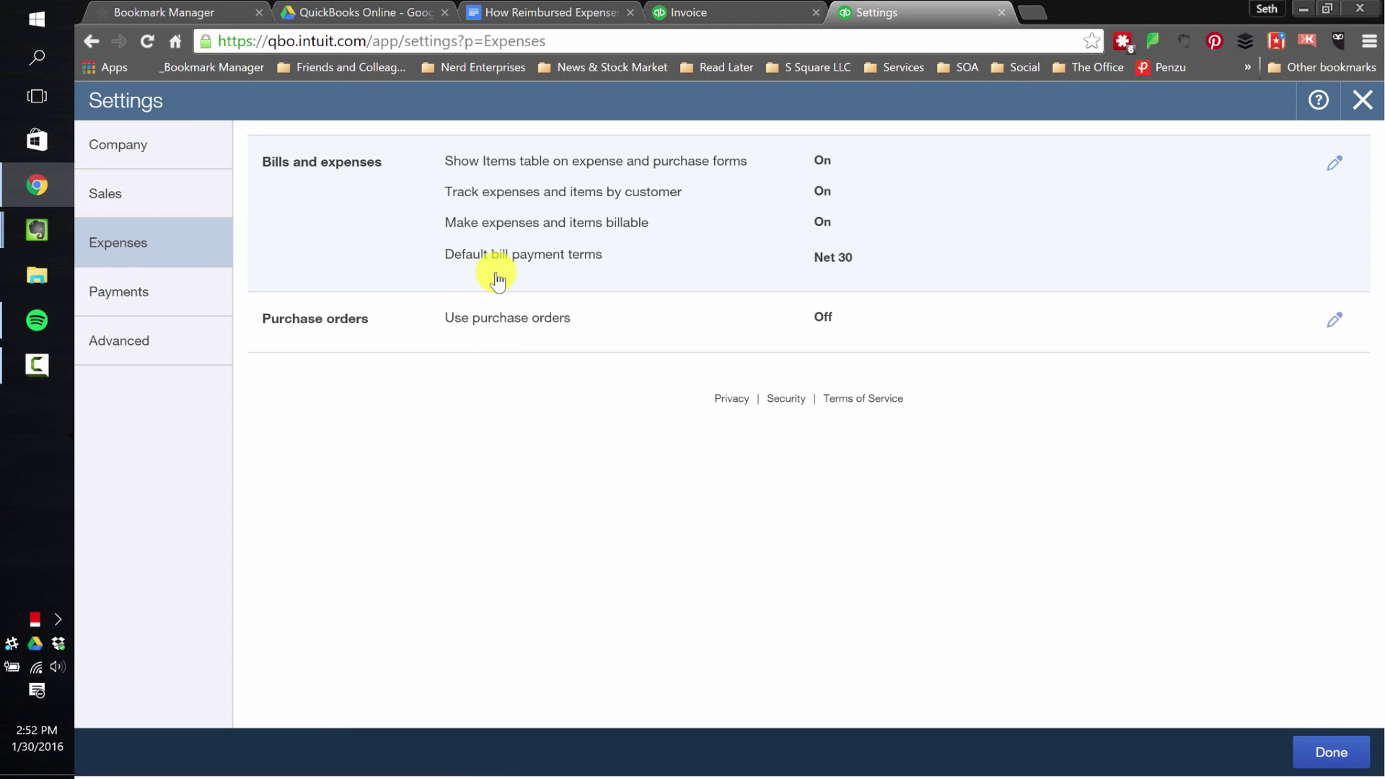